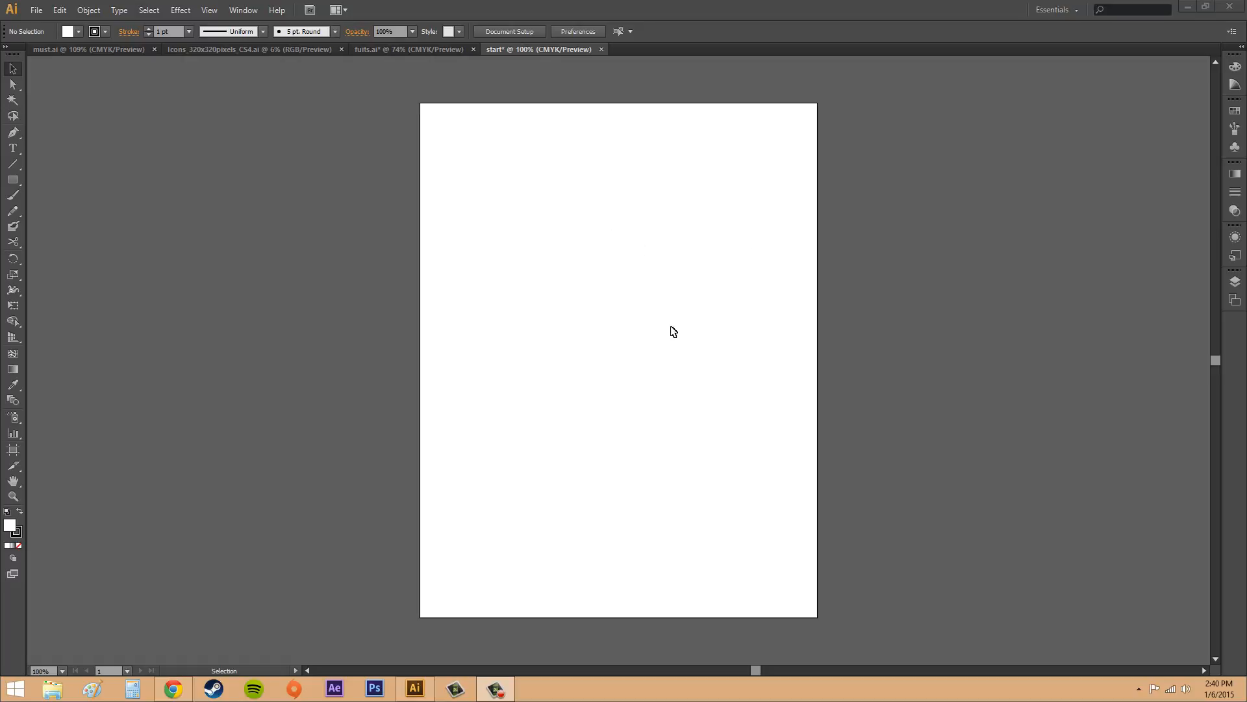
Step: Draw a white rectangle about 248 by 220 pt across the artboard's right edge, and delete it
left_click(12, 181)
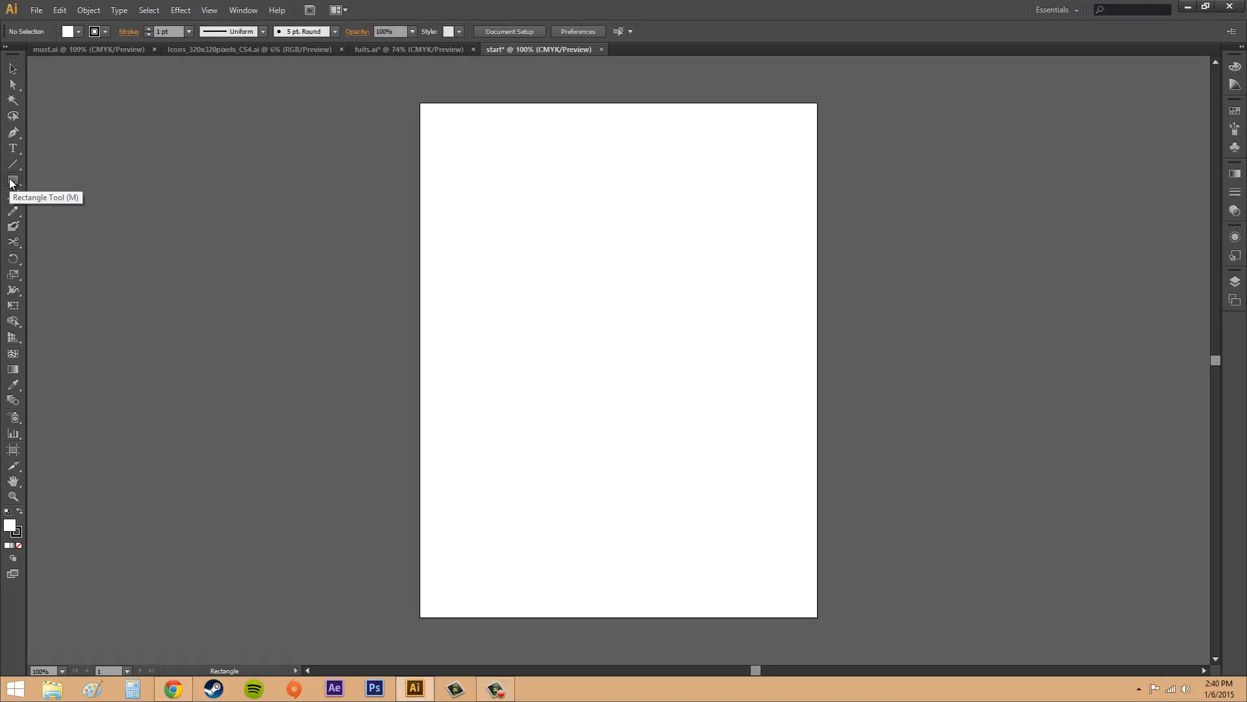
left_click_drag(764, 247, 925, 390)
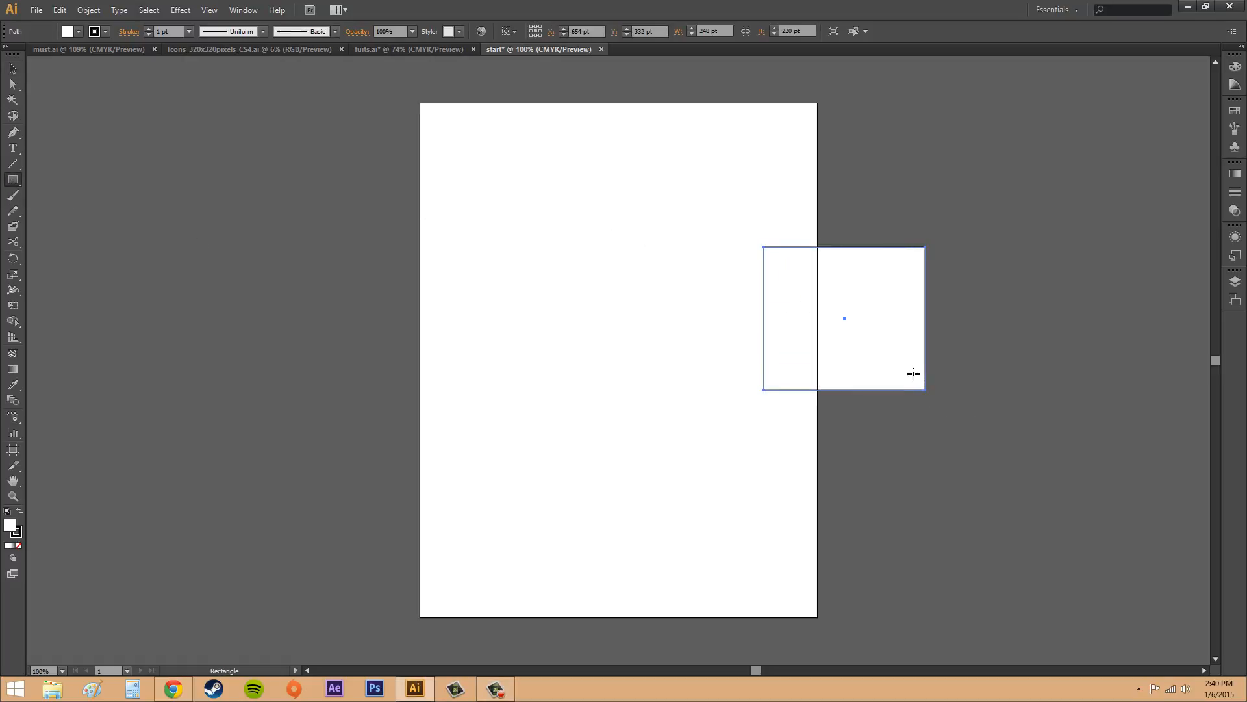
left_click(16, 70)
key("Delete")
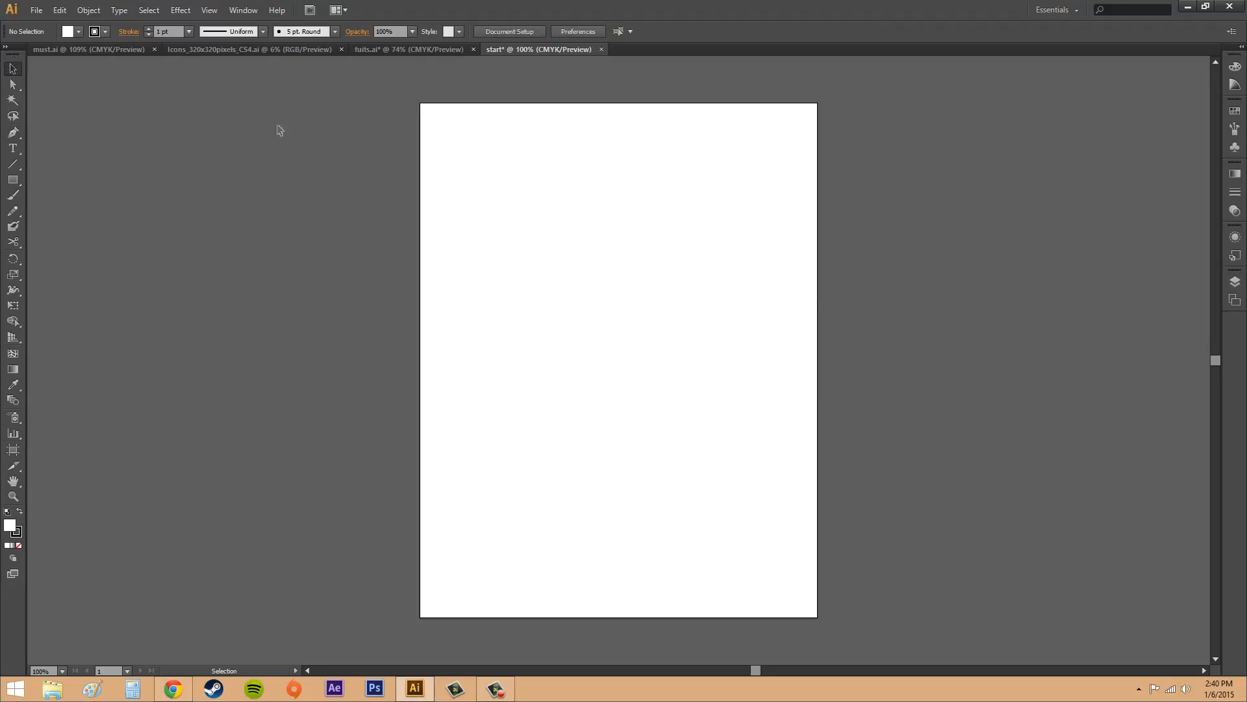
Step: Set the fill colour to dark blue with nothing selected
left_click(73, 33)
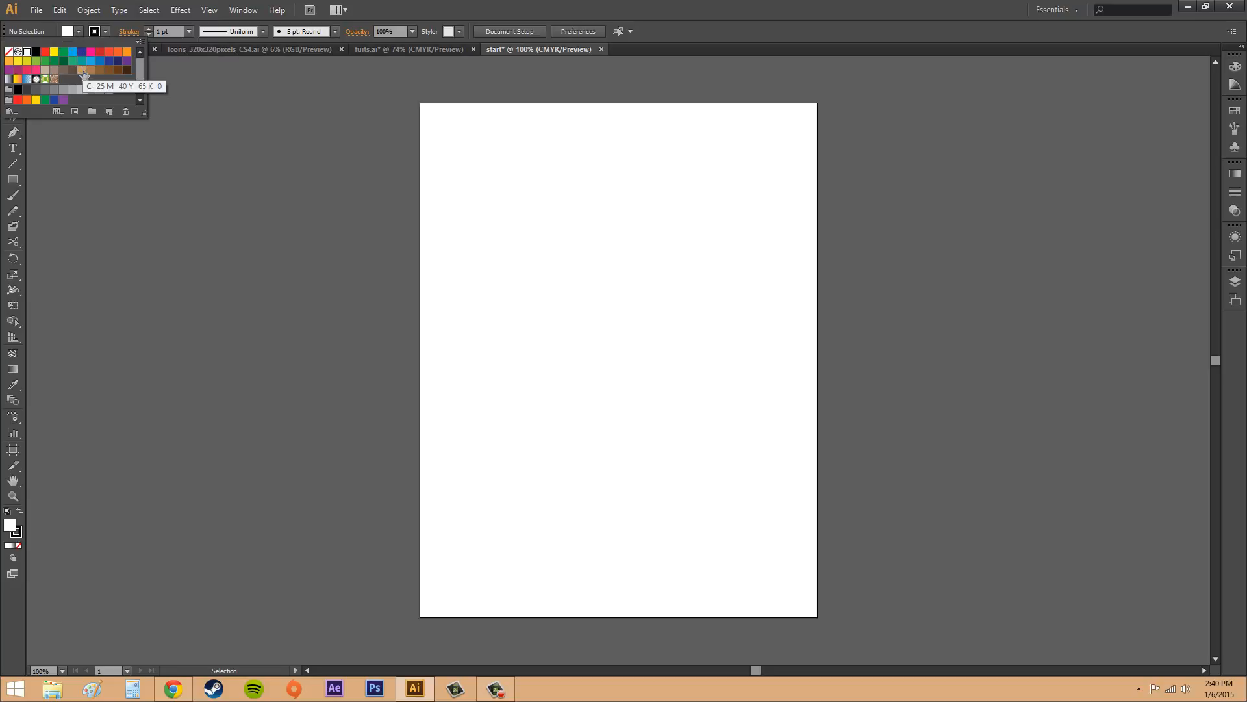
left_click(81, 51)
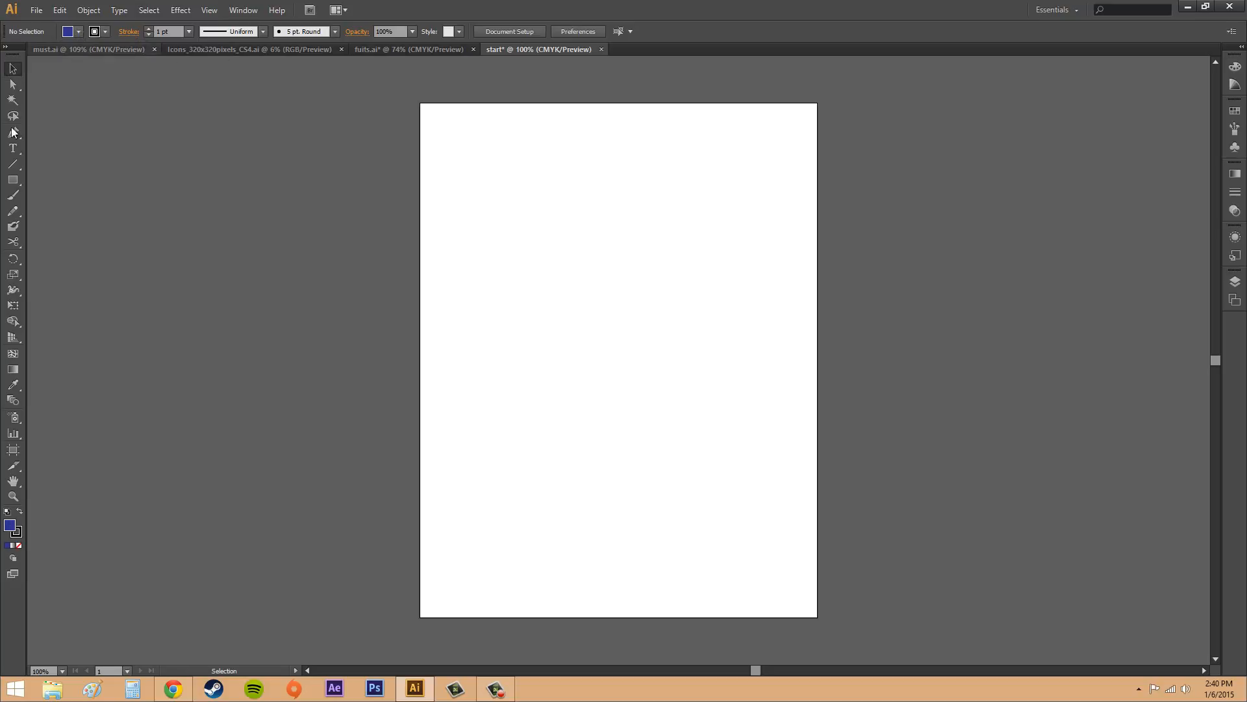
Step: Draw a dark blue rectangle about 162 by 194 pt across the artboard's right edge, and delete it
left_click(13, 179)
left_click_drag(775, 252, 881, 377)
left_click(1009, 360)
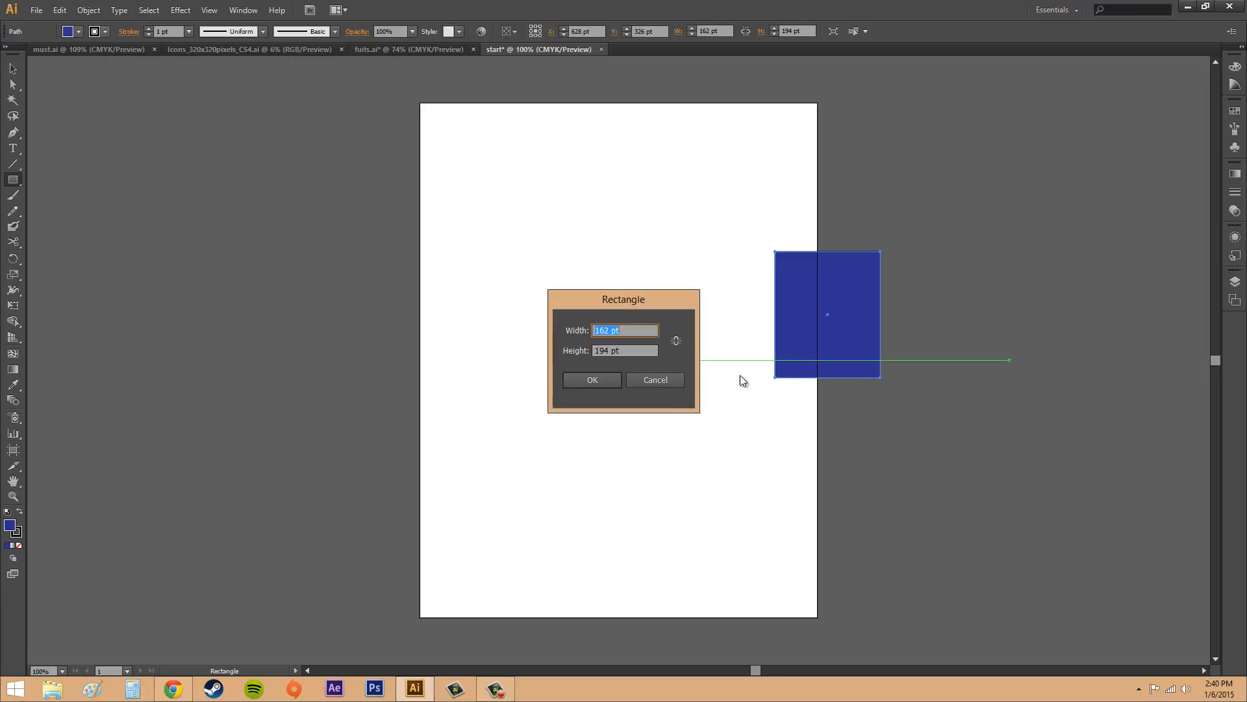
left_click(658, 381)
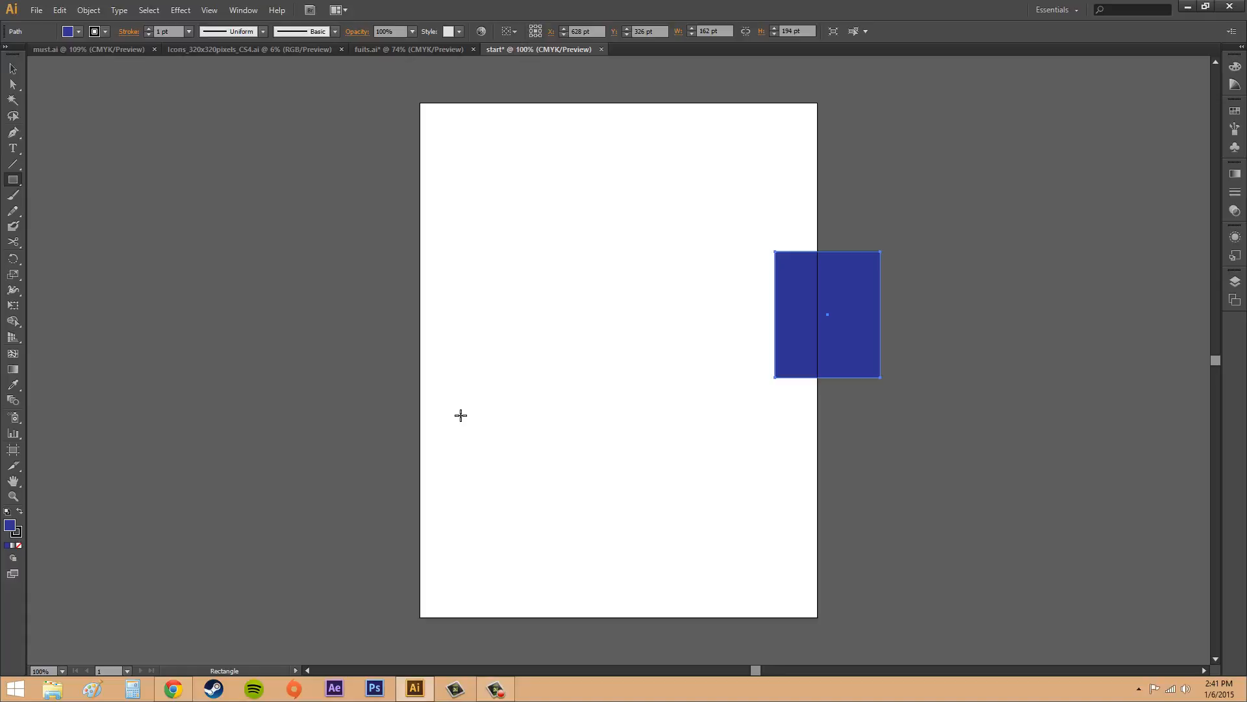
left_click(15, 68)
key("Delete")
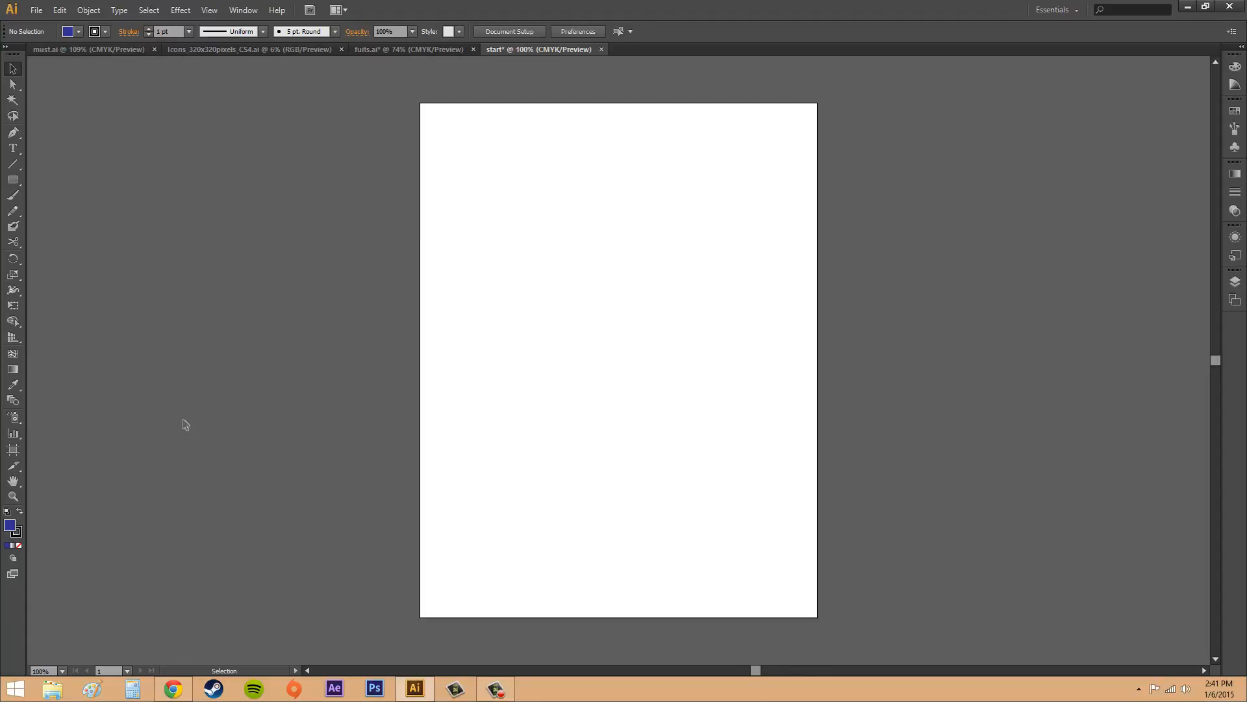
Step: Draw a custom artboard about 325 by 406 pt to the left of Artboard 1, and delete it
left_click(12, 451)
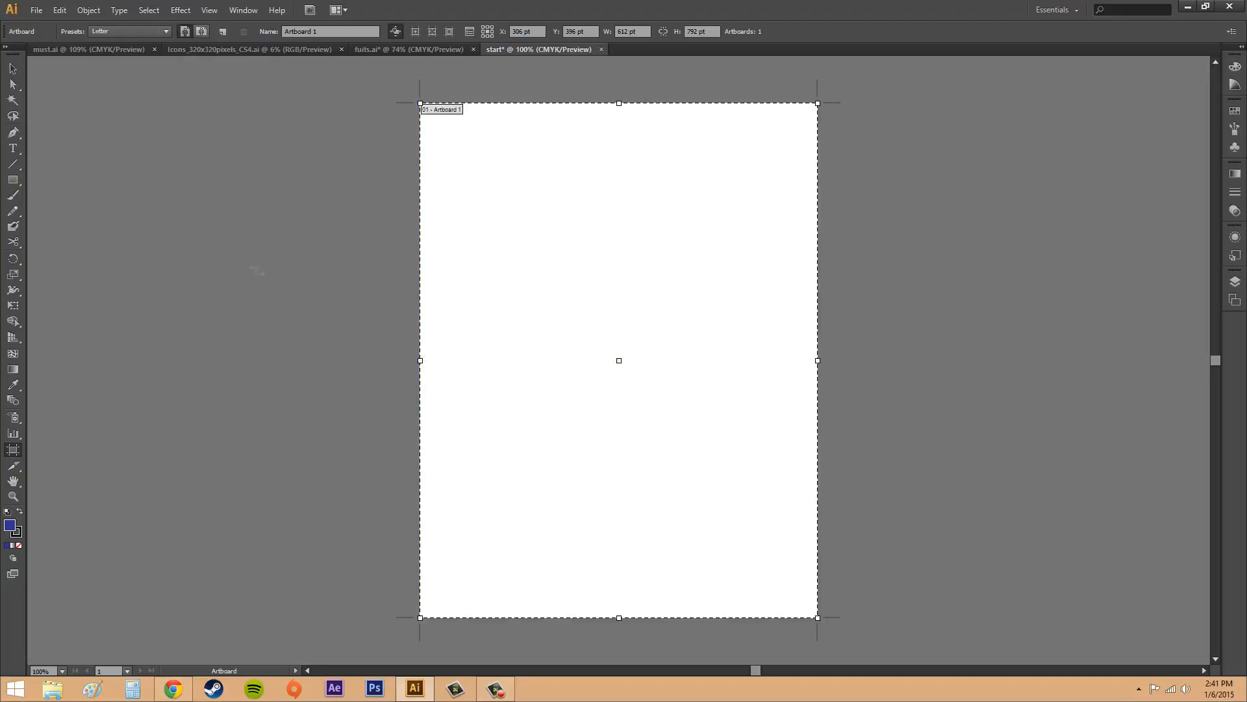
mouse_move(148, 241)
left_mouse_down()
mouse_move(276, 431)
mouse_move(360, 507)
left_mouse_up()
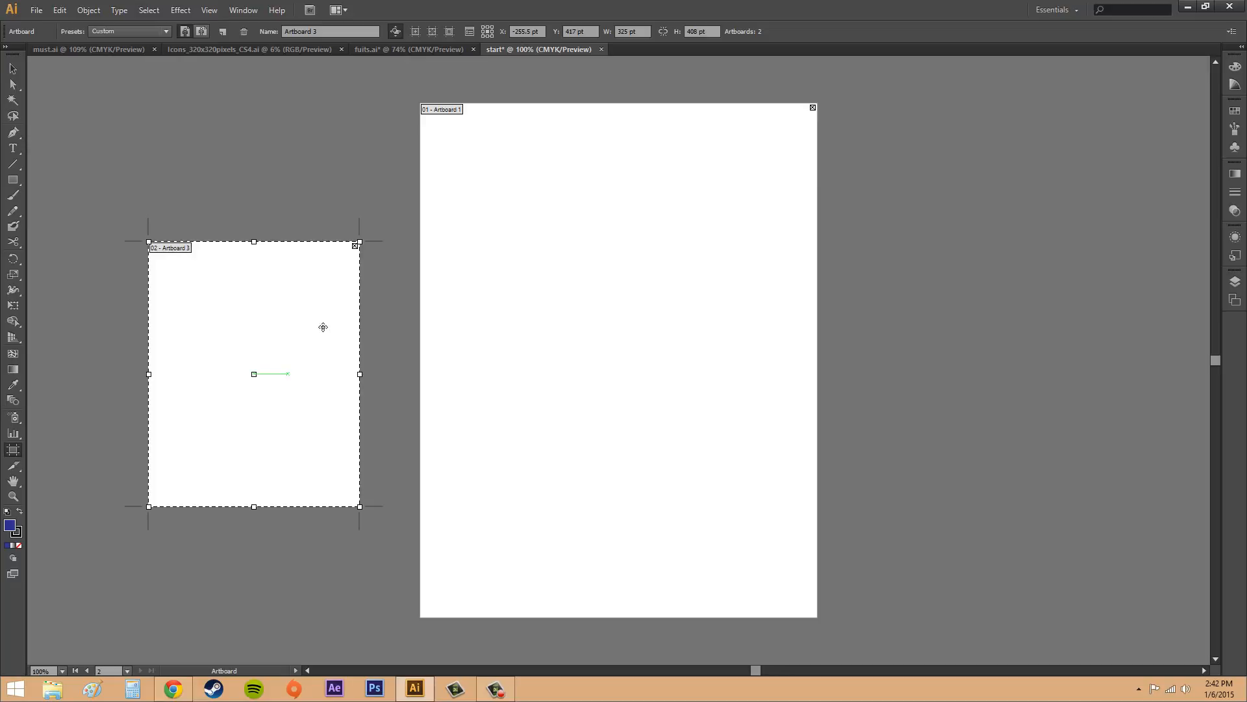
left_click(355, 246)
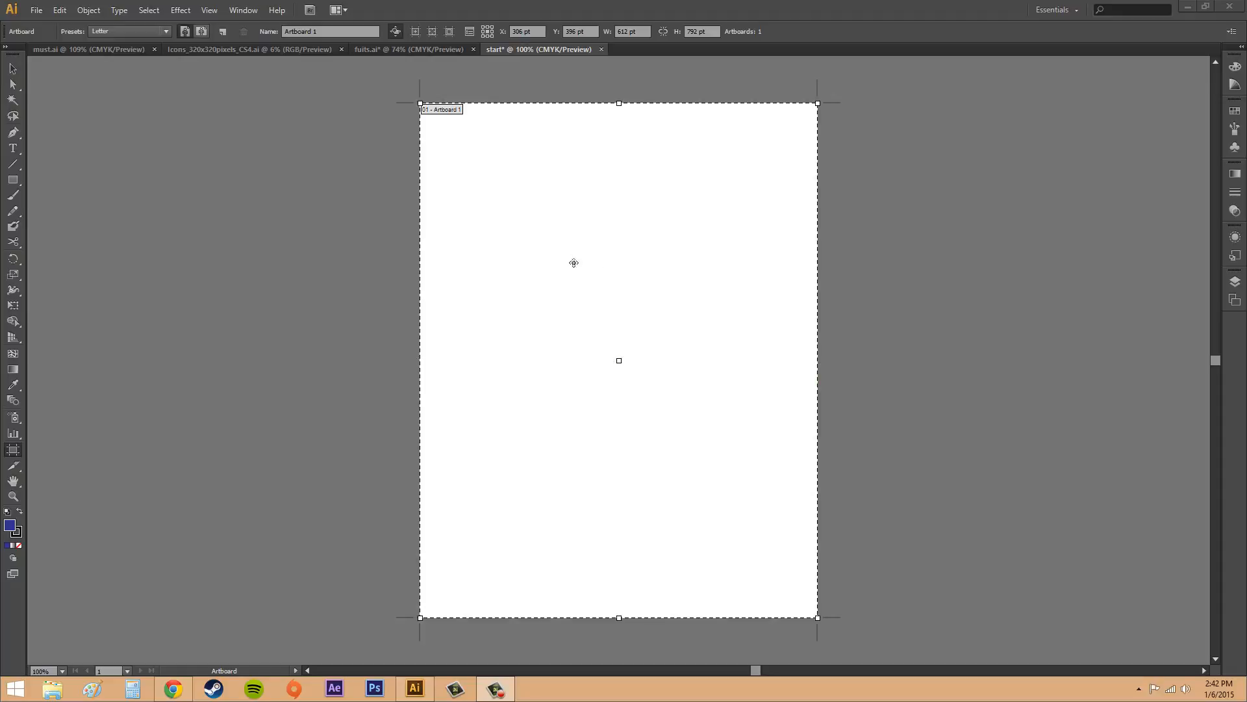
Step: Draw an artboard about 233 by 301 pt inside Artboard 1, and delete it
left_click(546, 184)
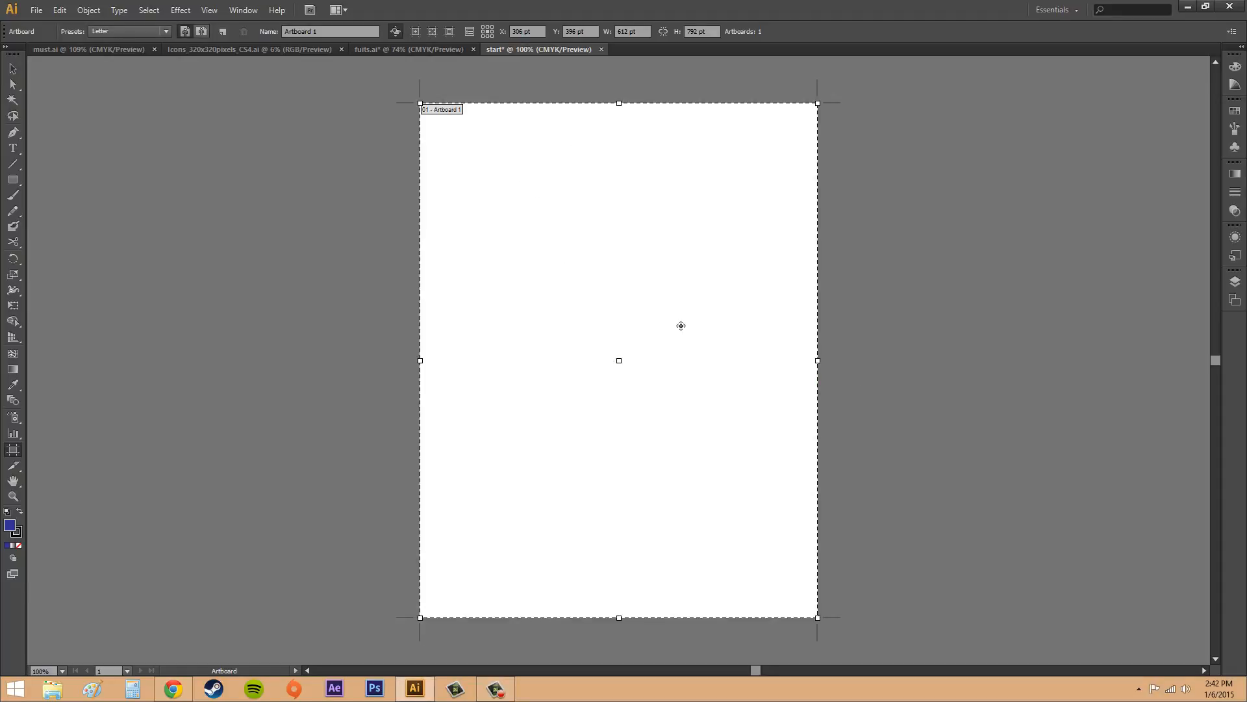
left_click_drag(566, 300, 718, 495)
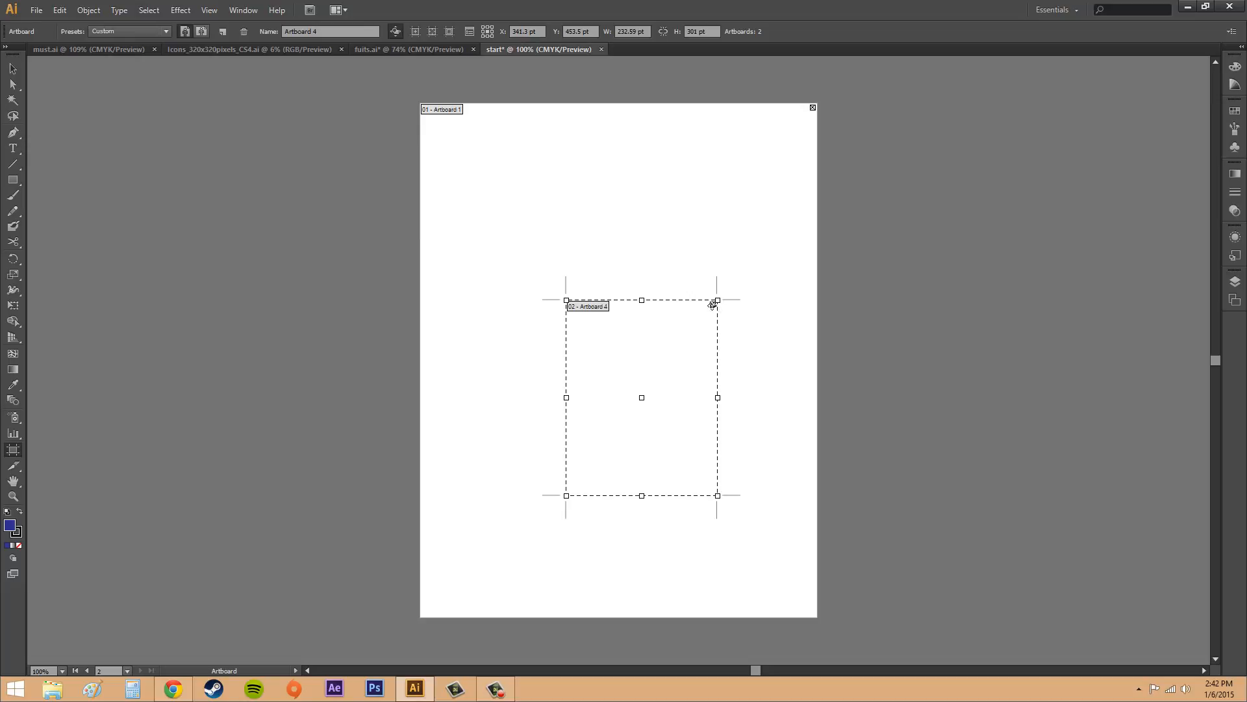
left_click(713, 303)
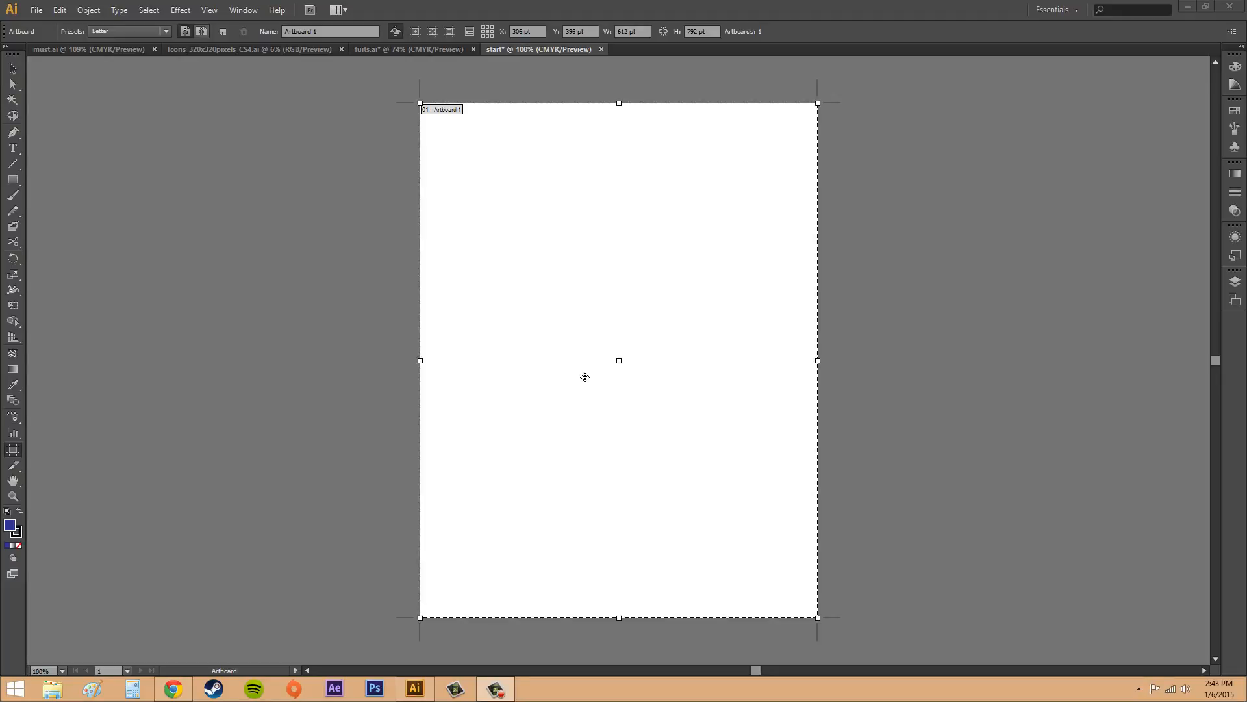
Step: Add a new 612 by 792 pt Letter artboard to the left of Artboard 1, roughly level with it
left_click(564, 326)
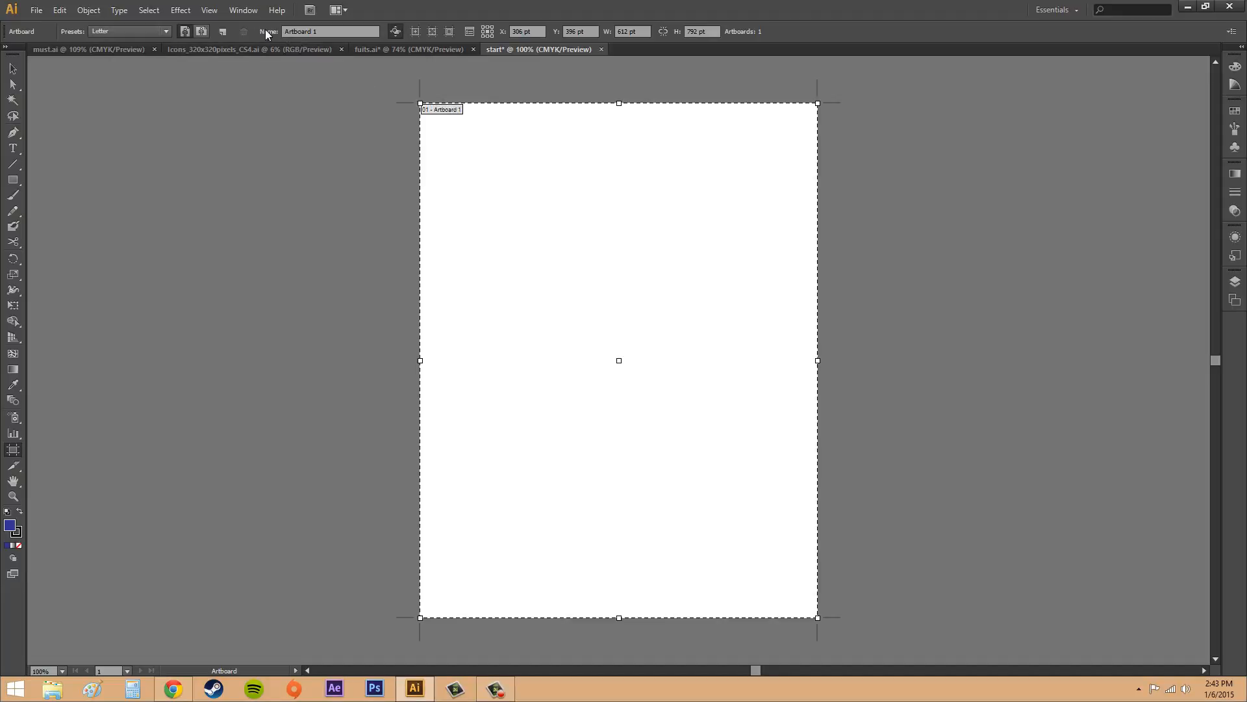
left_click(222, 30)
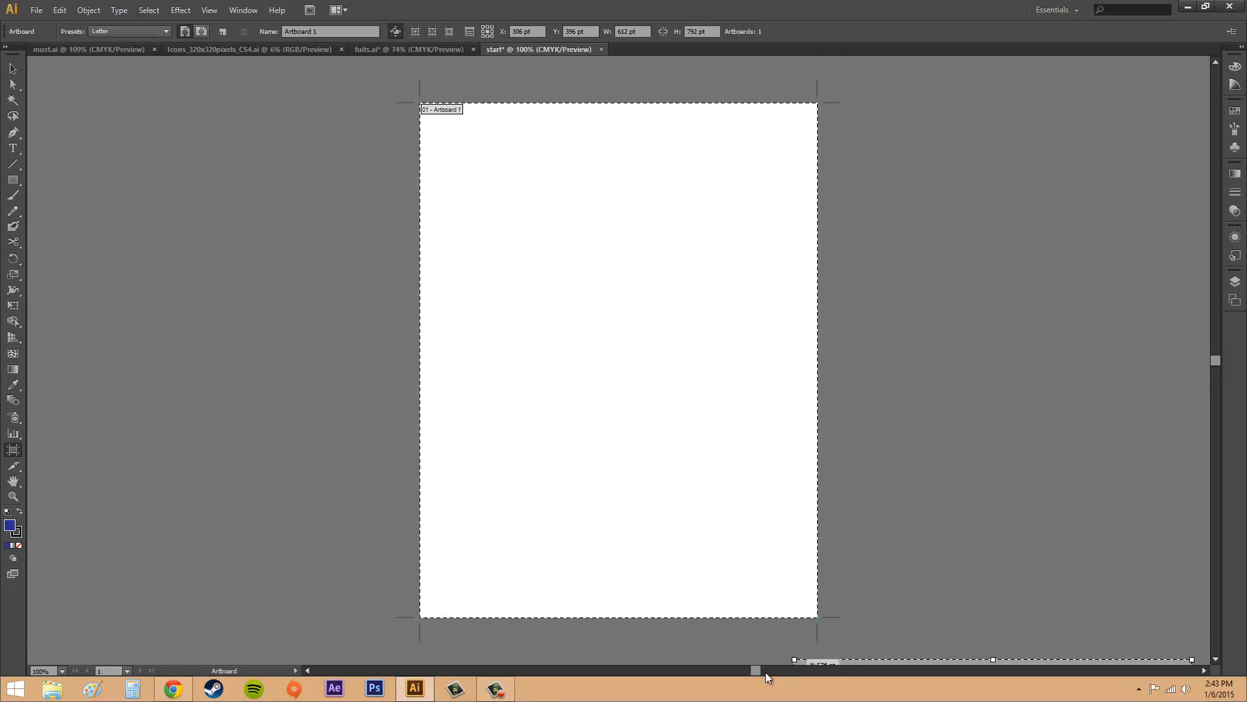
left_click_drag(759, 672, 737, 655)
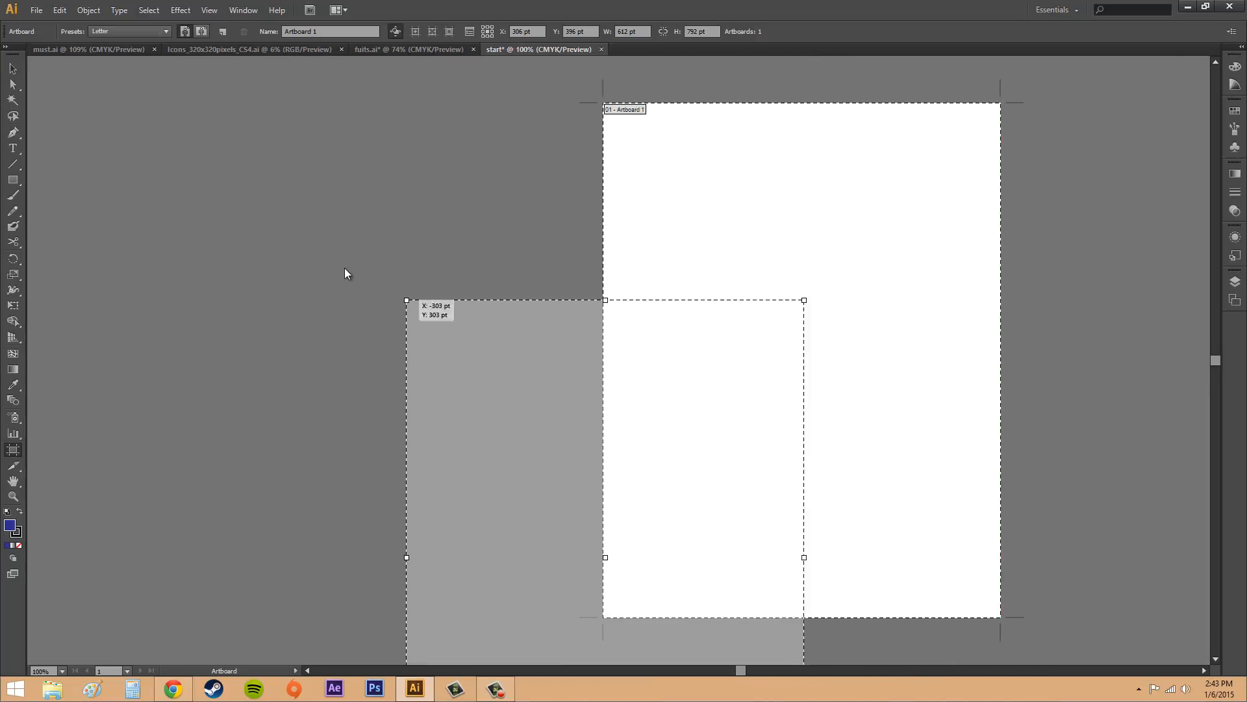
left_click(139, 110)
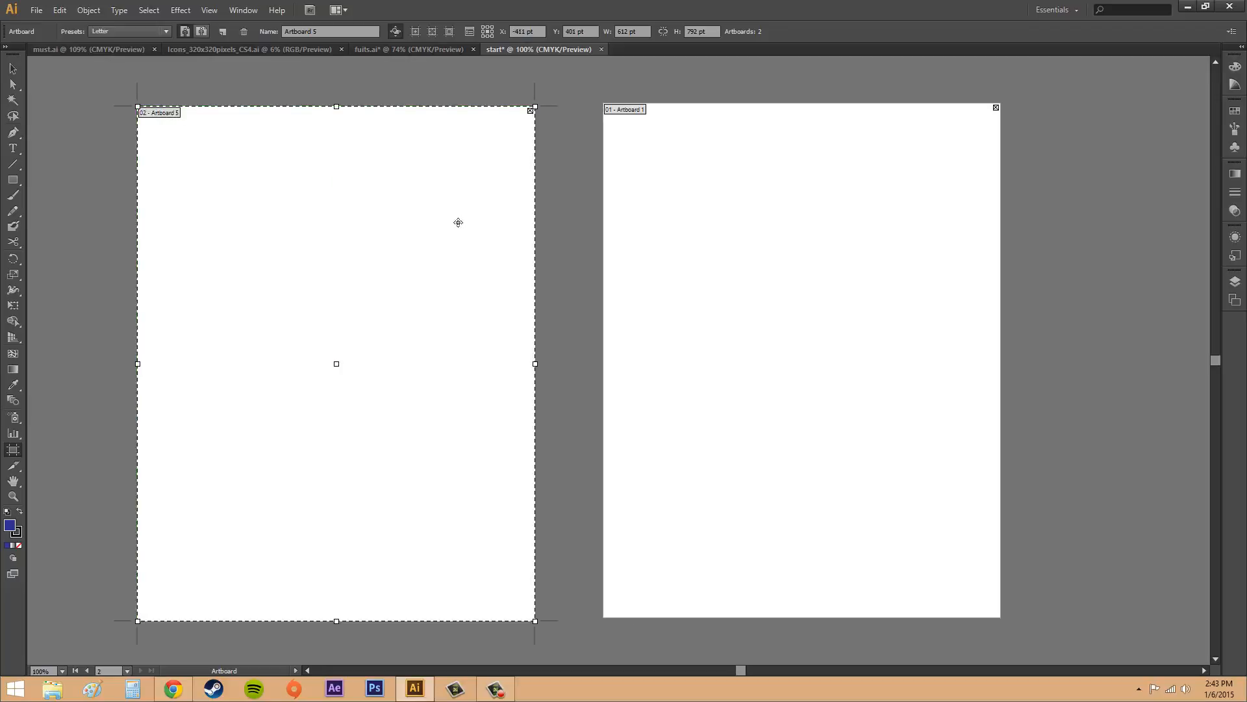
Step: Add two more Letter artboards in a row to the right of Artboard 1, using the repeated placement option
left_click(337, 31)
key("alt")
left_click(224, 33)
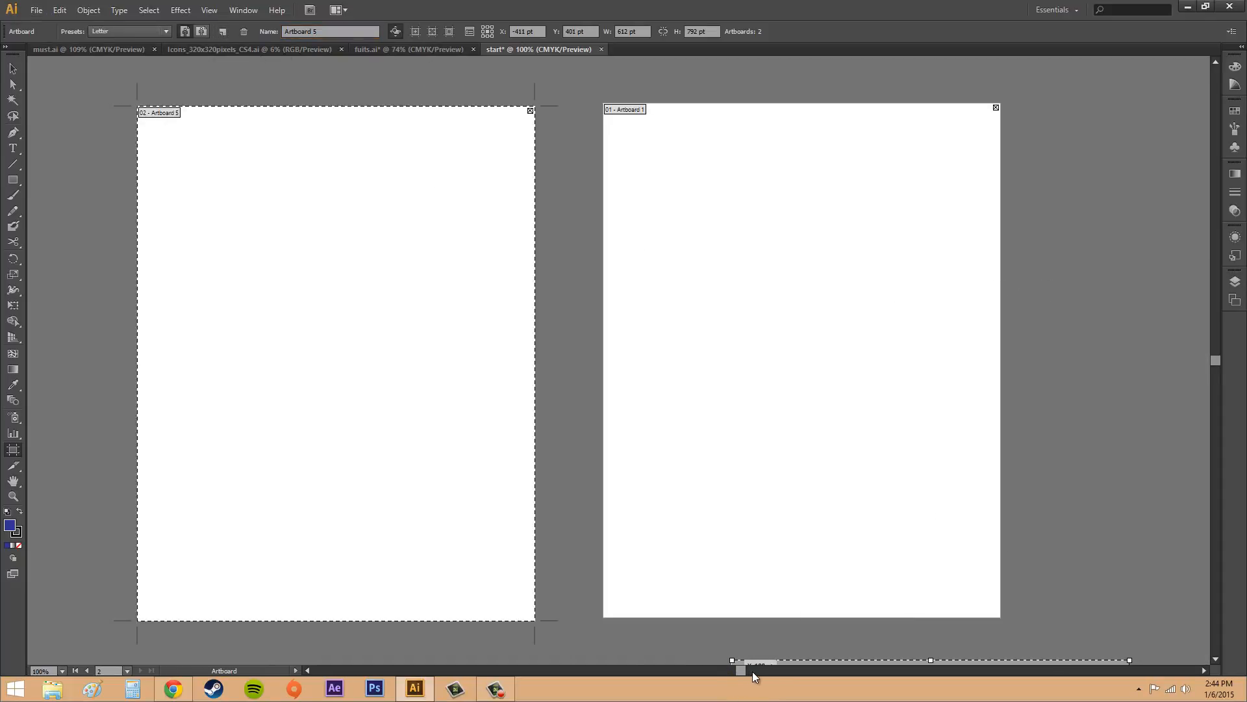
left_click_drag(743, 670, 804, 660)
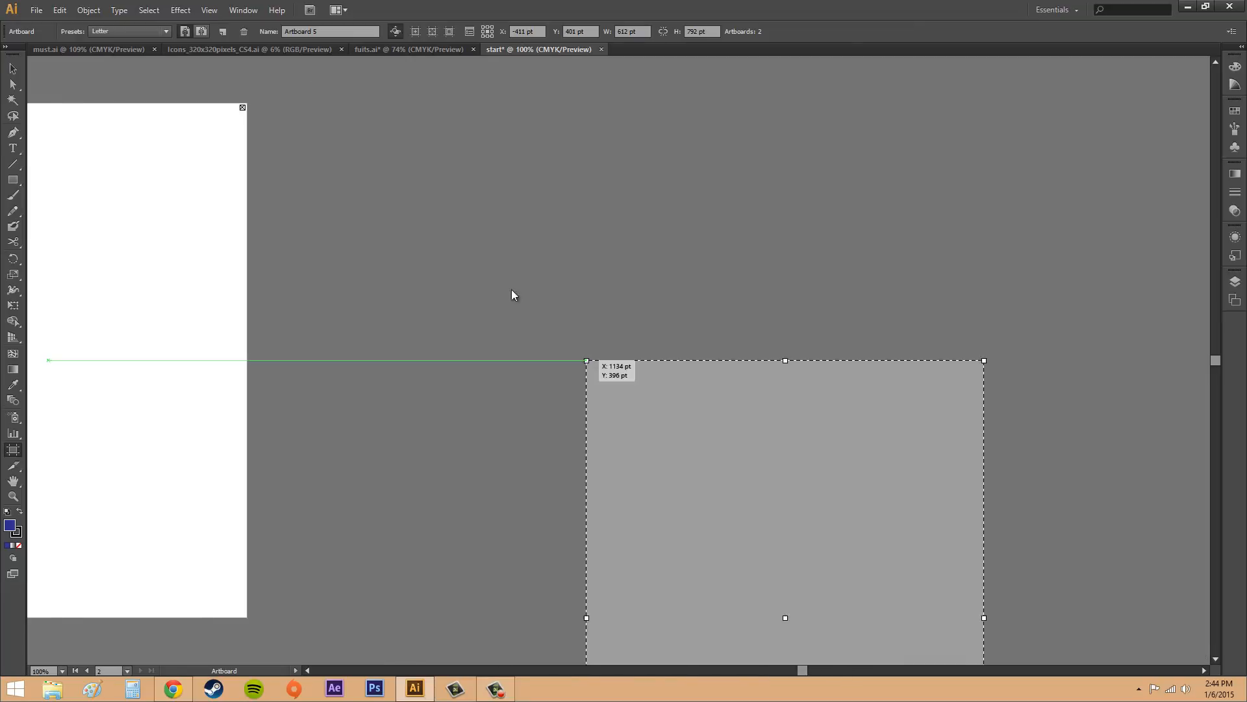
left_click(328, 104)
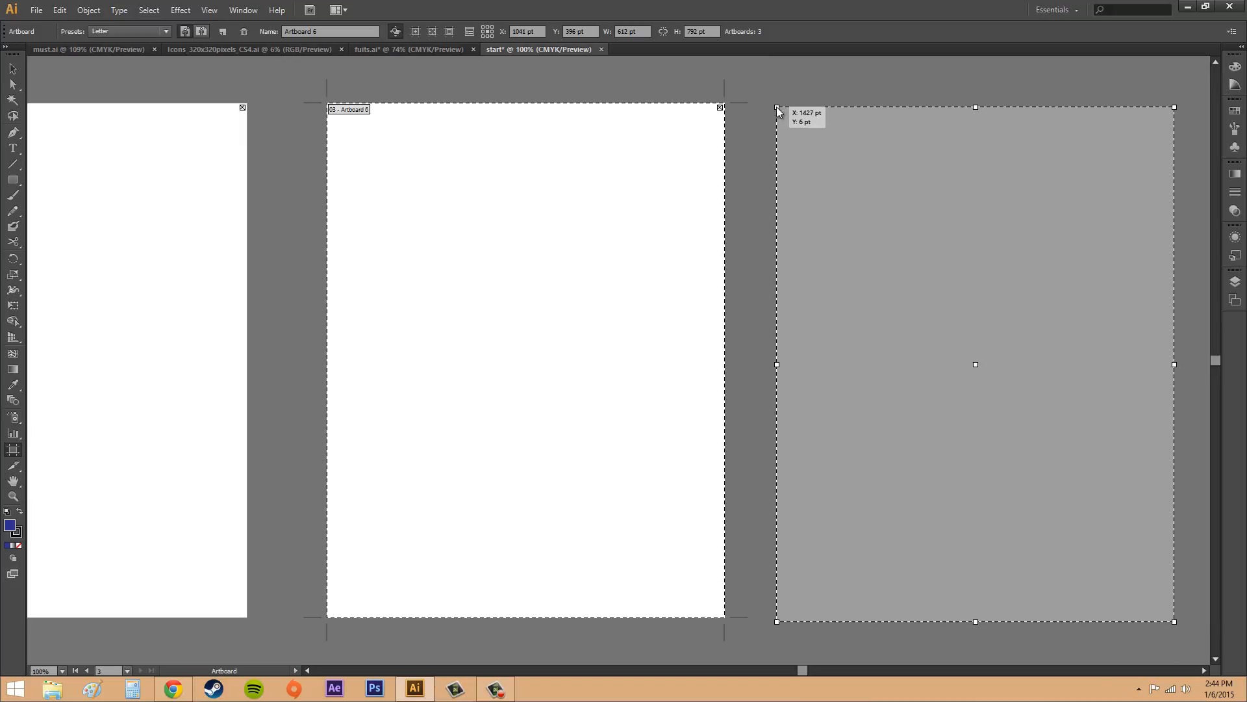
left_click(777, 107)
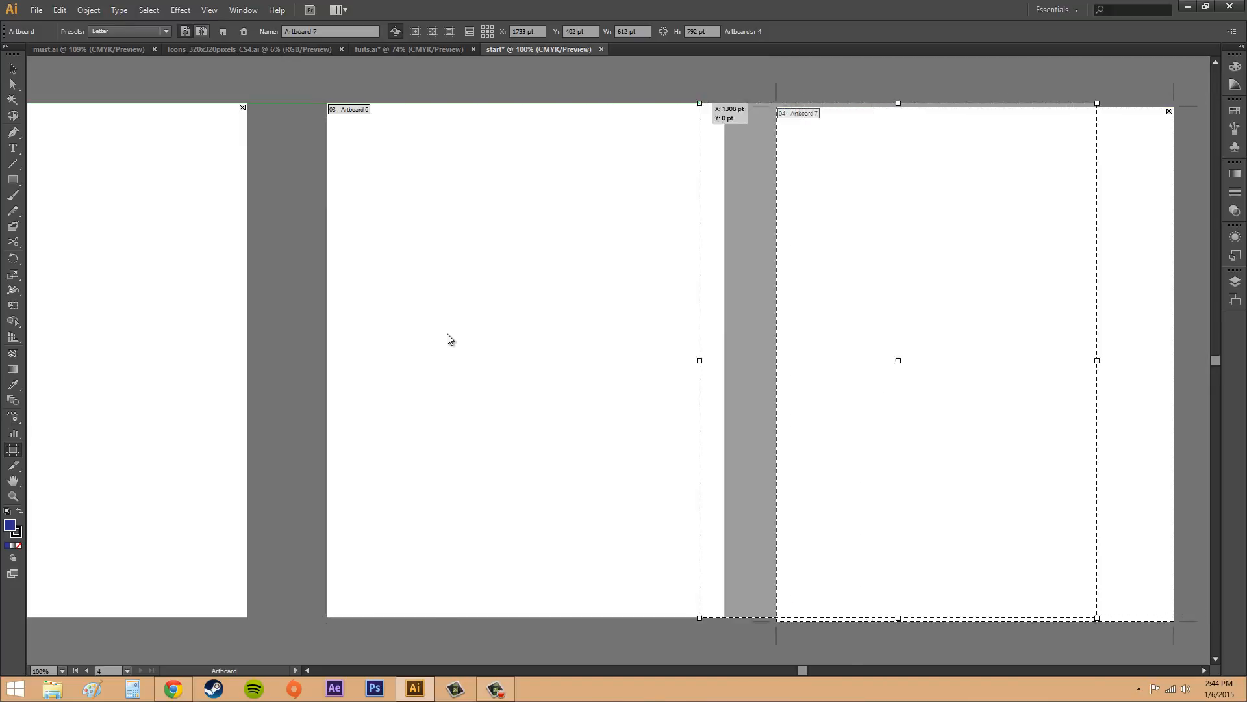
Step: Place an extra Letter artboard overlapping Artboard 1, and delete it
left_click_drag(805, 669, 828, 656)
scroll(785, 650, "left", 5)
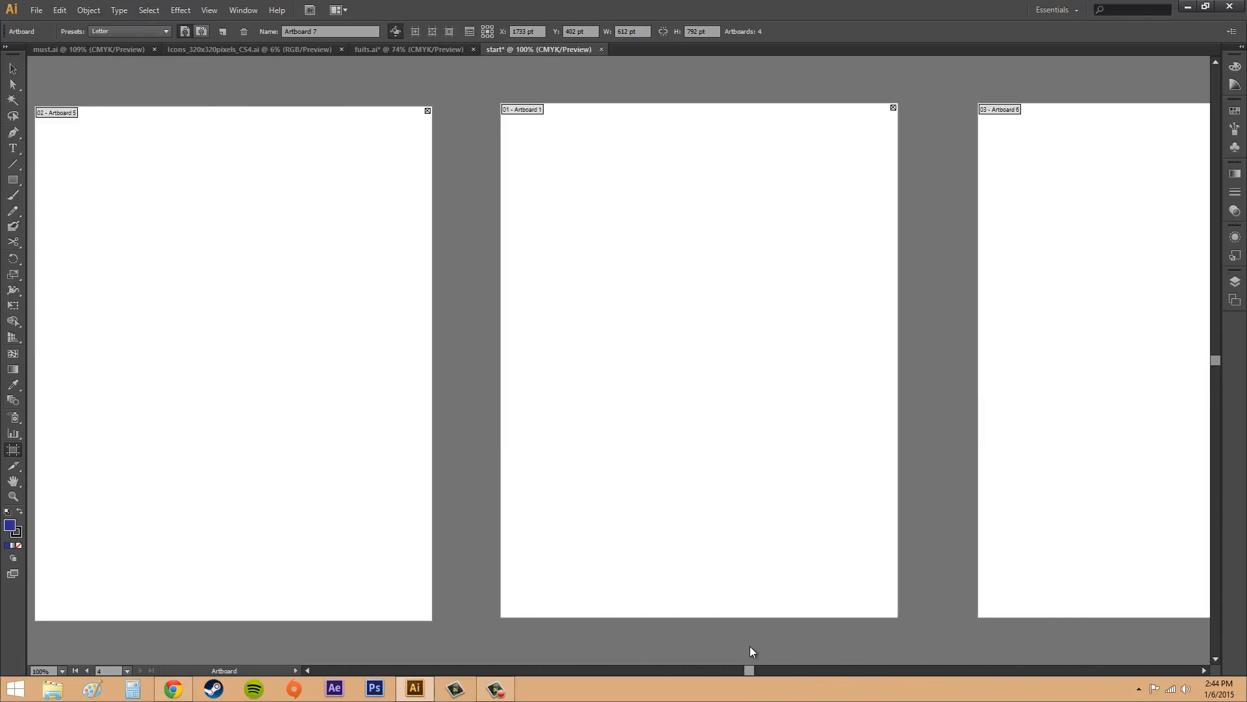
scroll(770, 643, "right", 4)
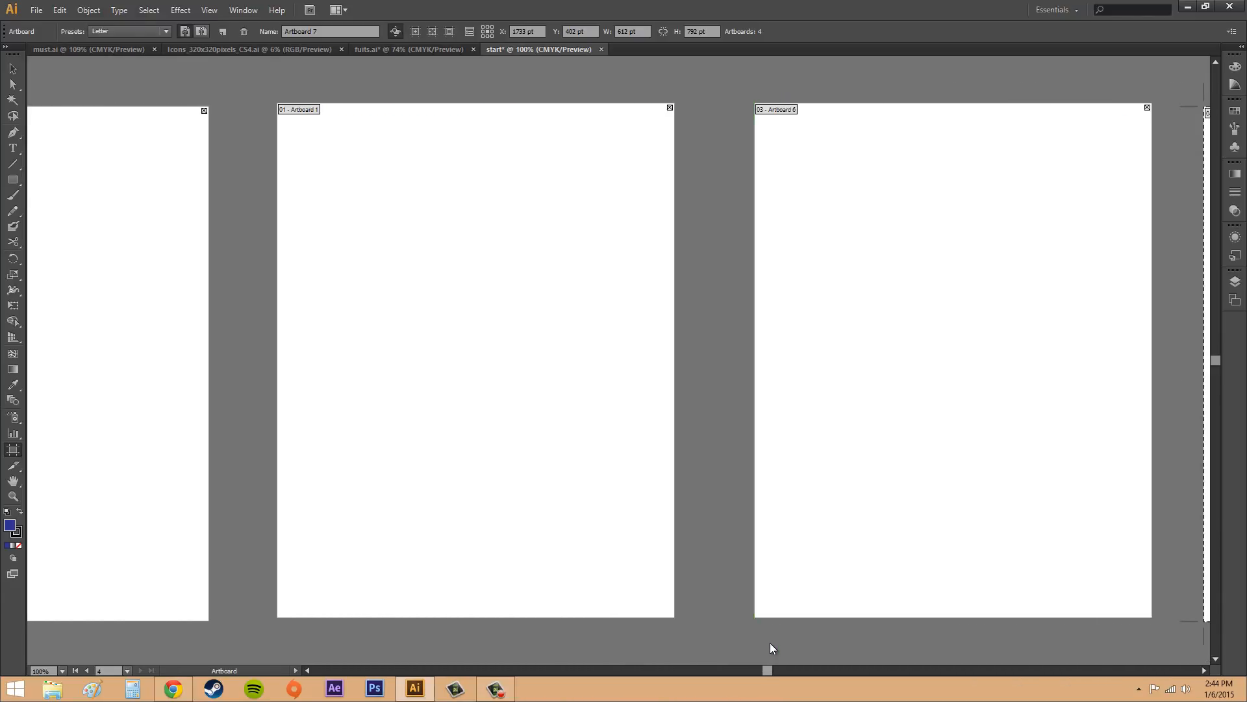
scroll(789, 644, "left", 3)
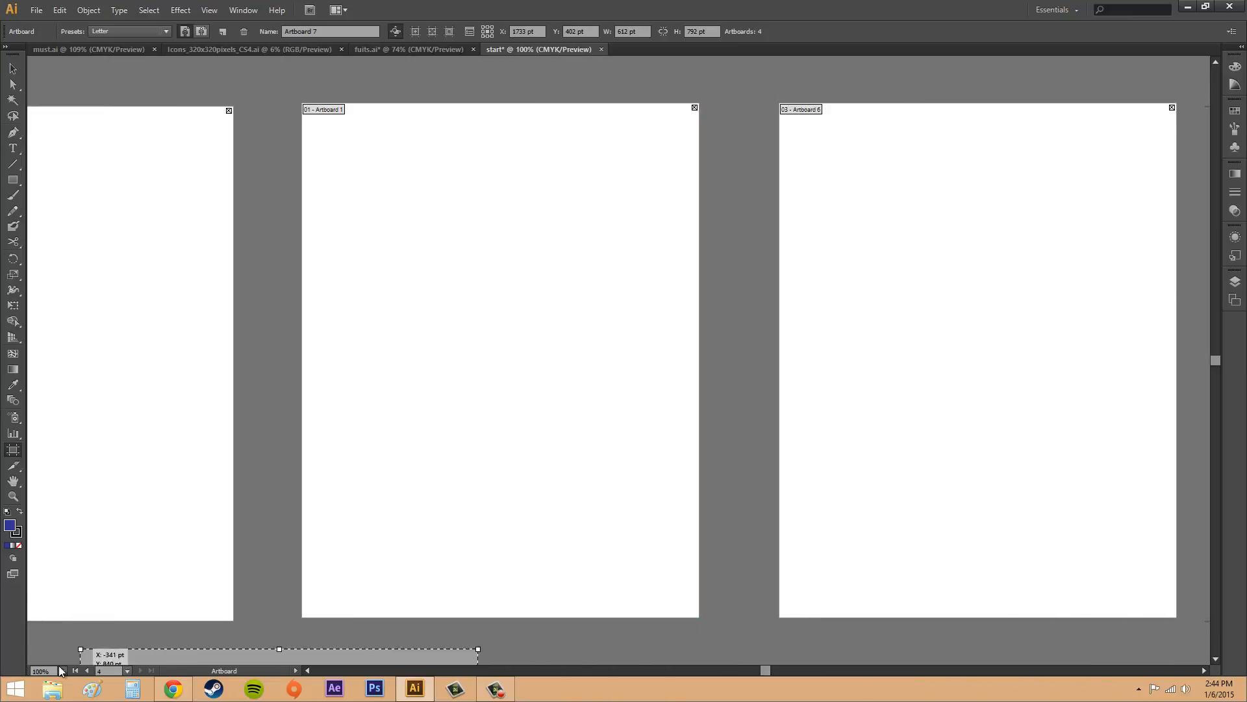
left_click_drag(209, 537, 308, 305)
right_click(279, 264)
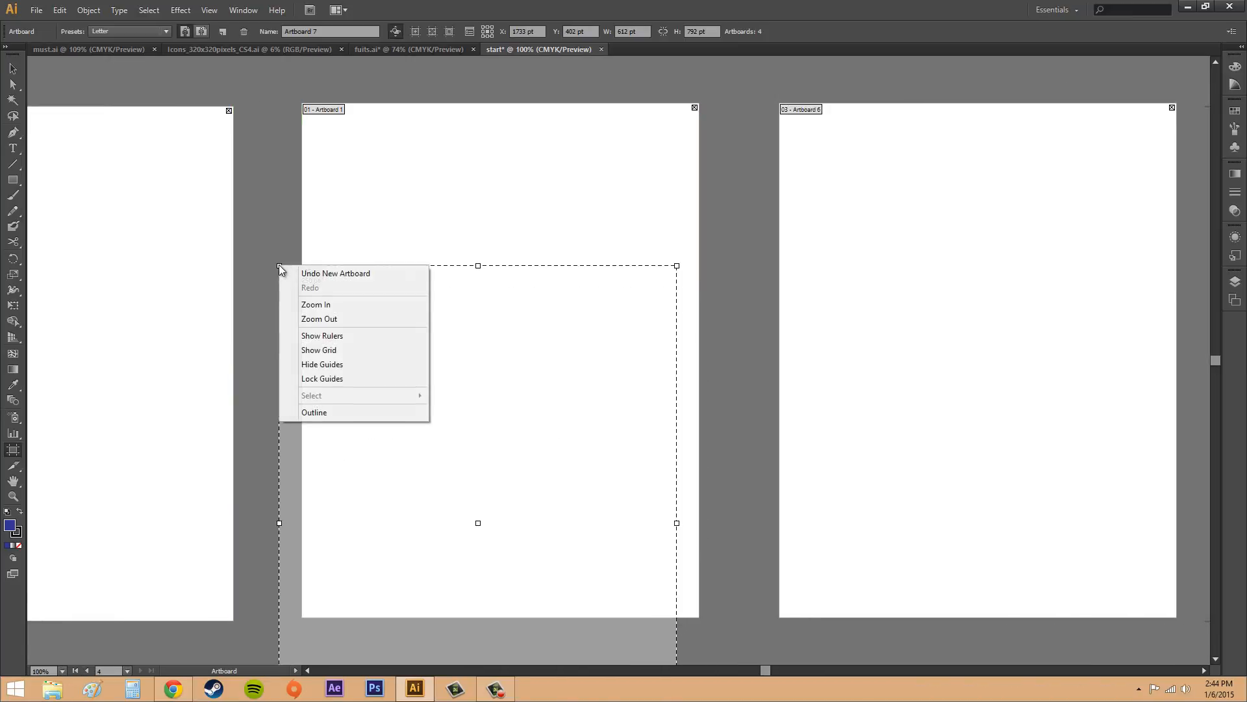
left_click(294, 196)
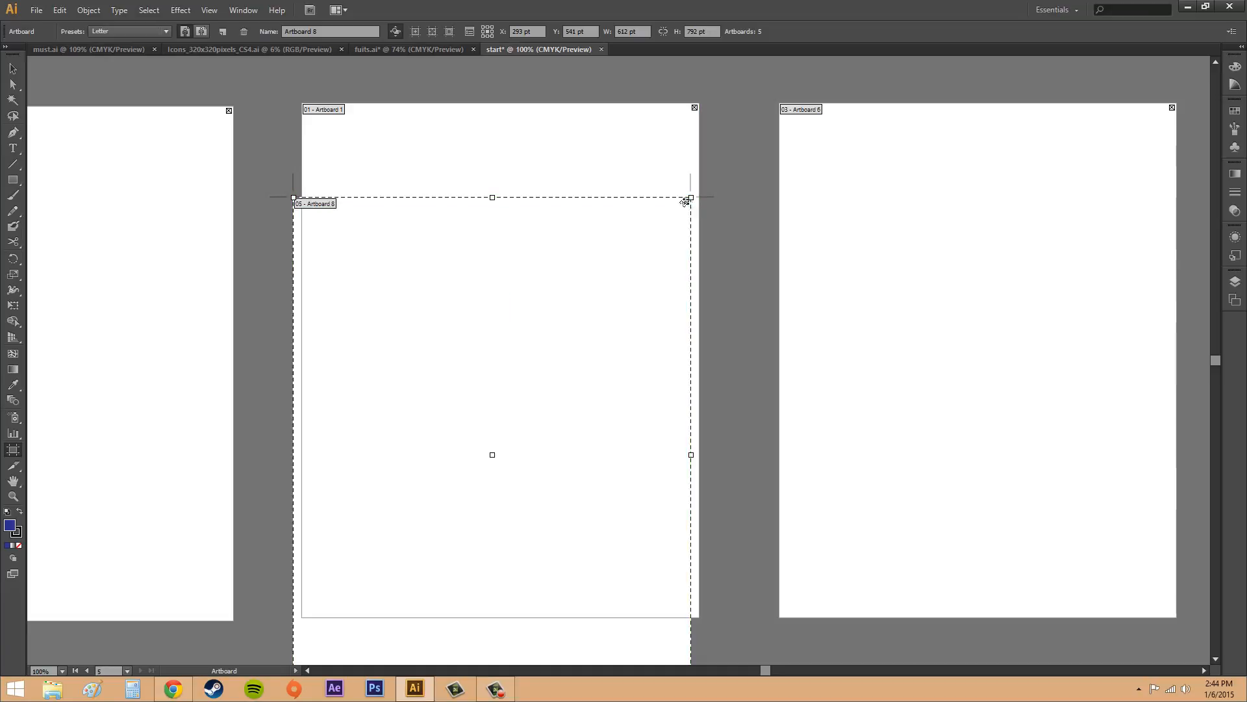
left_click(687, 203)
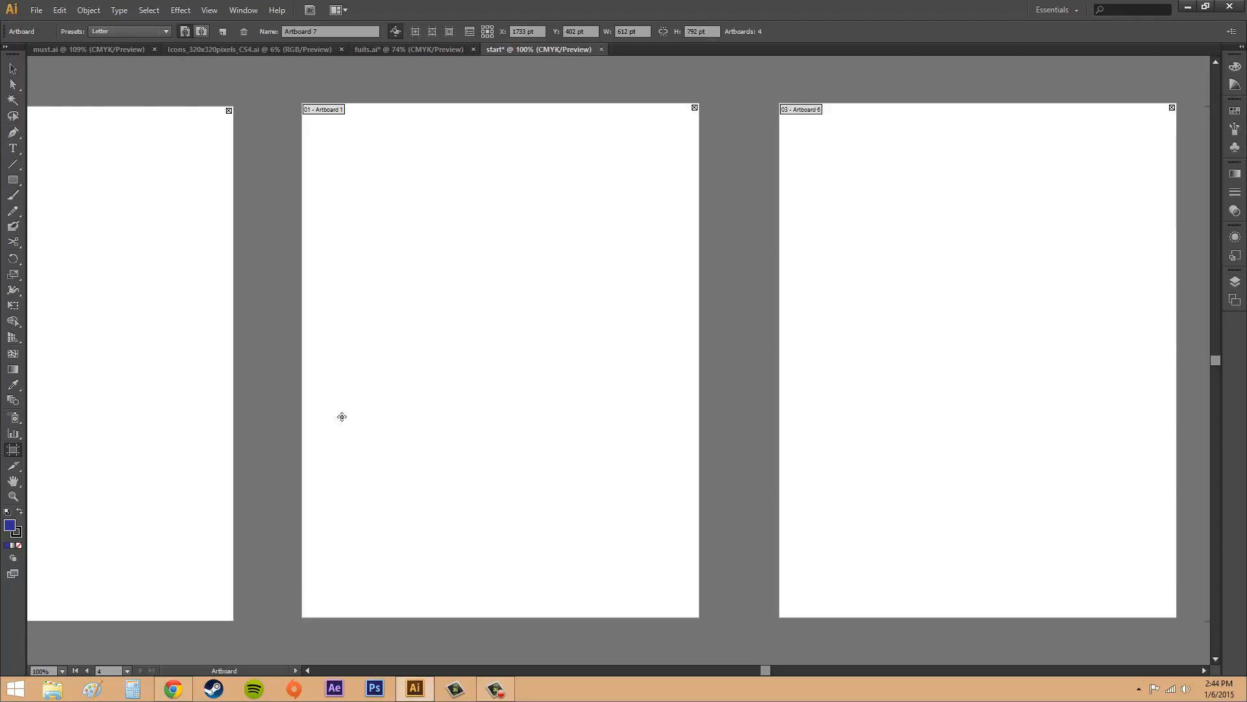
Step: Step back through the artboards to the first one, and jump directly to artboard 3
left_click(87, 670)
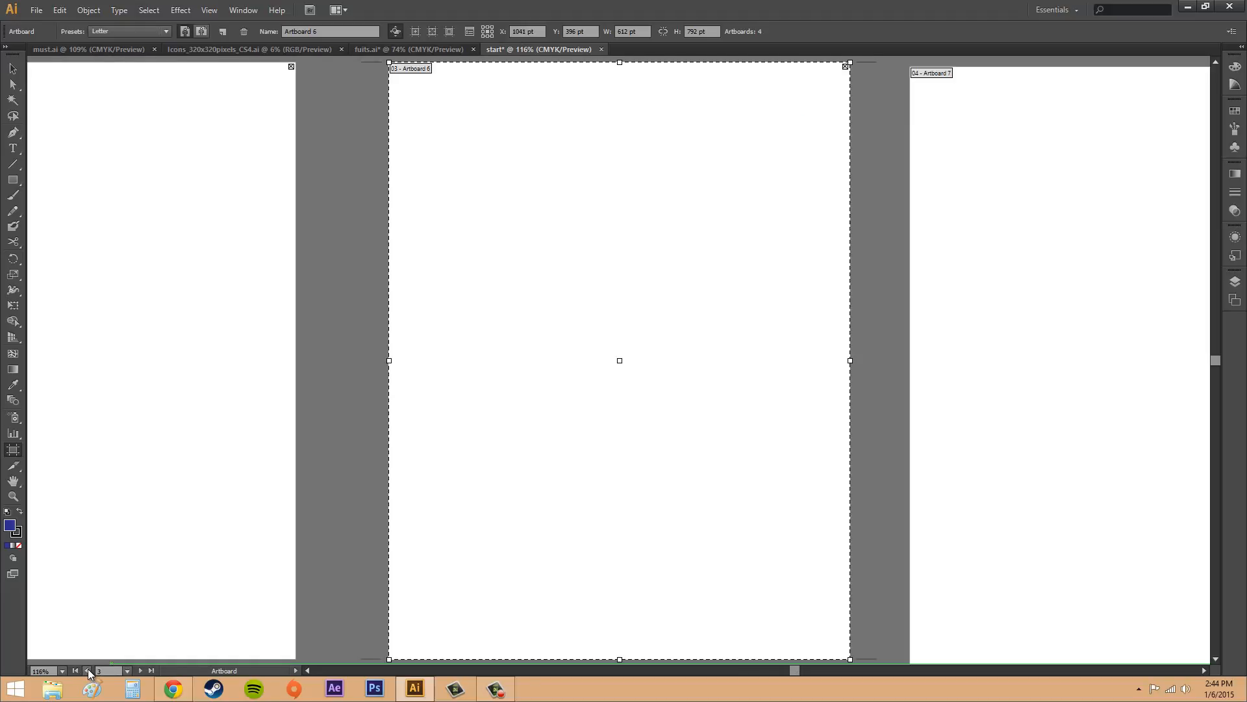
left_click(87, 670)
left_click(87, 671)
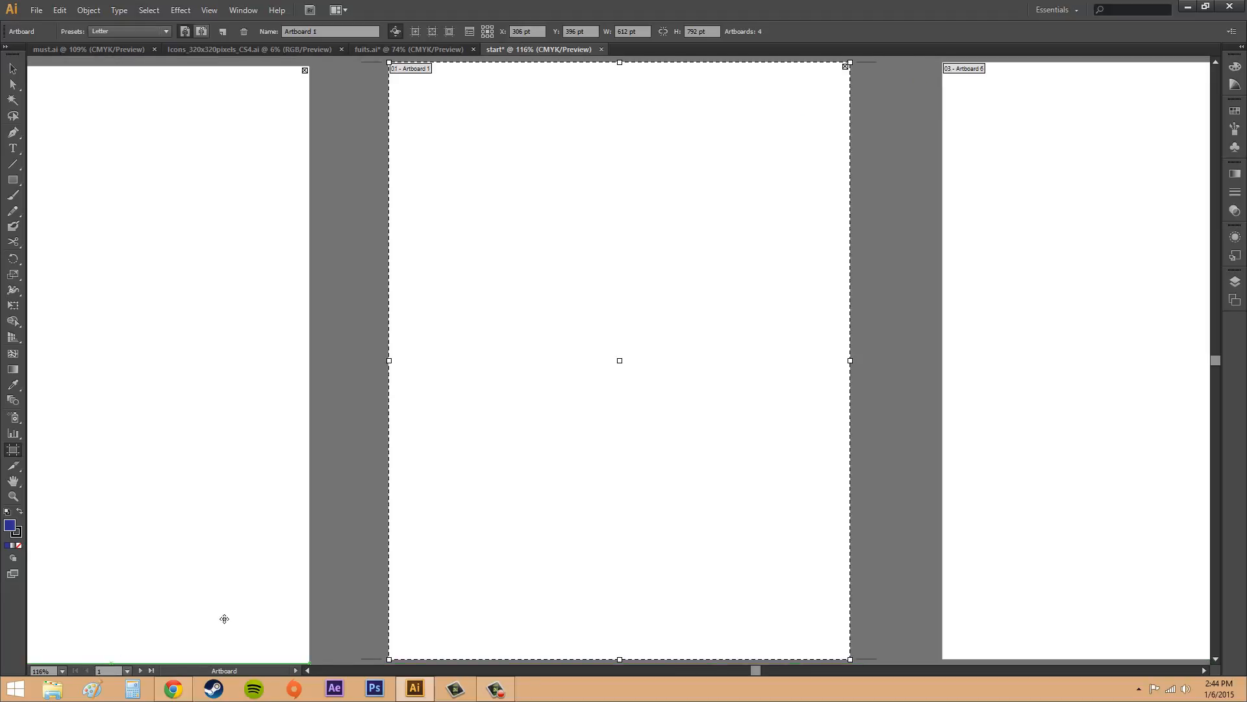
left_click(127, 670)
left_click(142, 644)
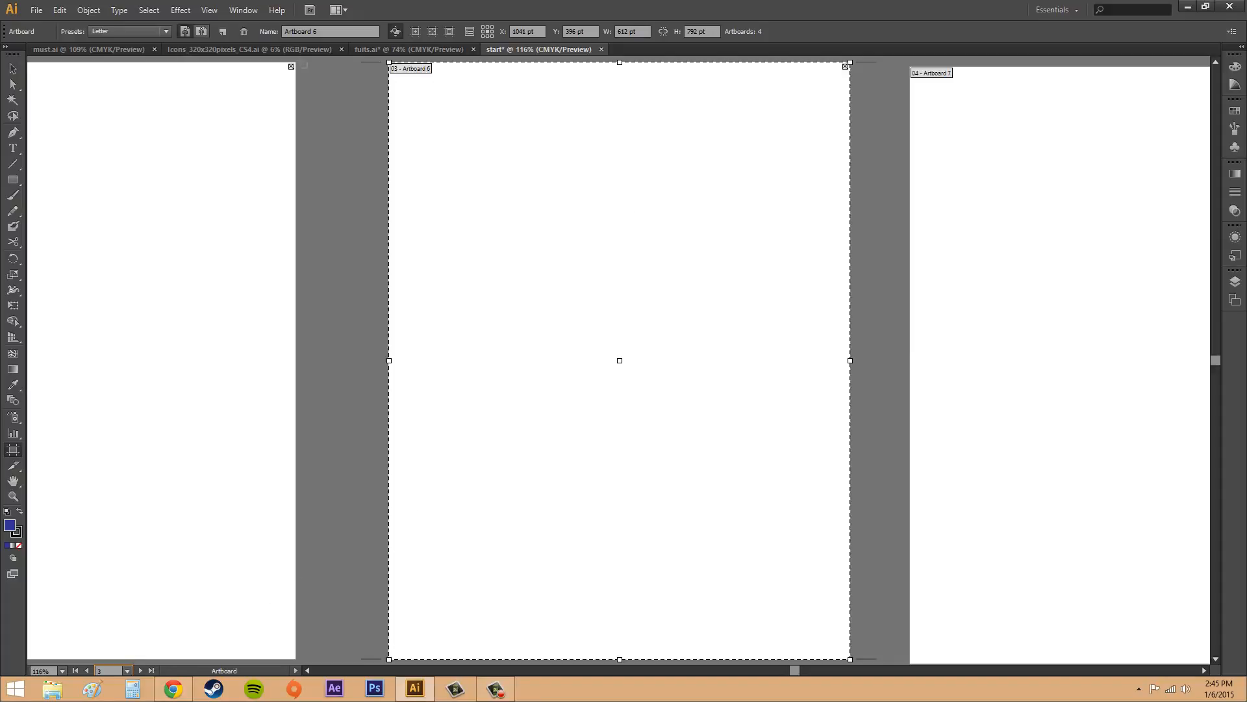
Step: Show the list of artboards and move Artboard 7 up one place, above Artboard 6
left_click(243, 10)
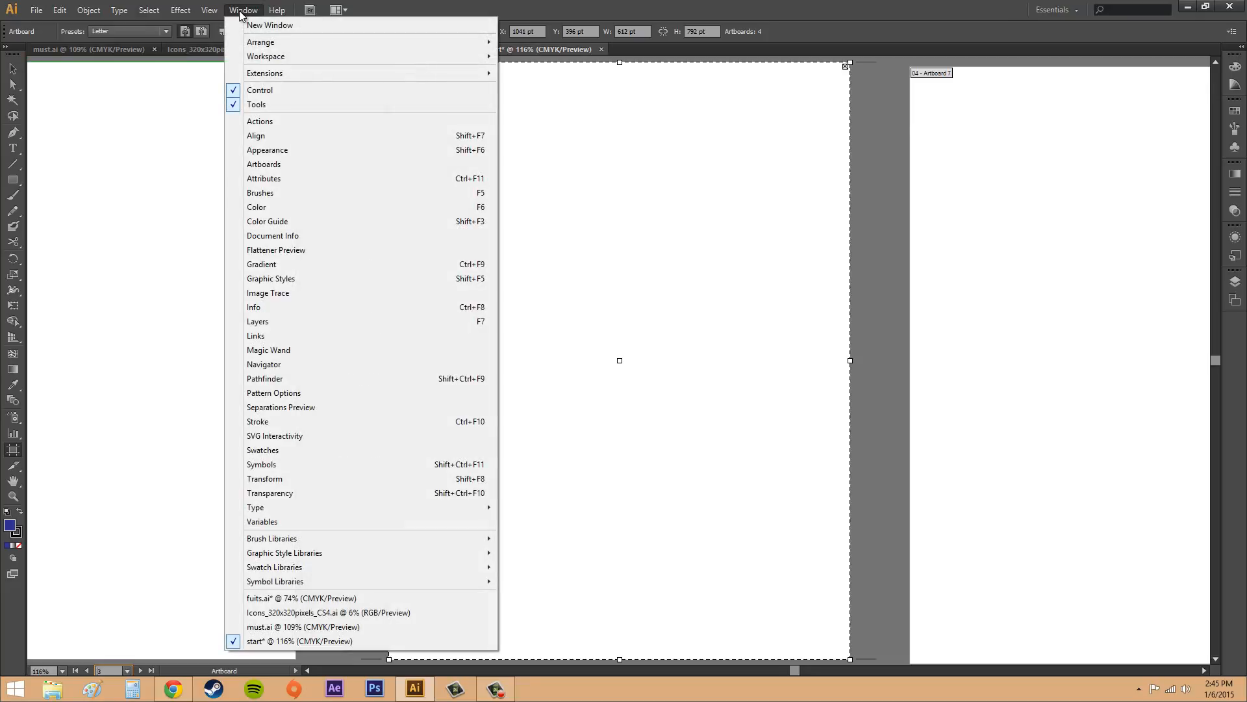
left_click(286, 164)
left_click(1133, 301)
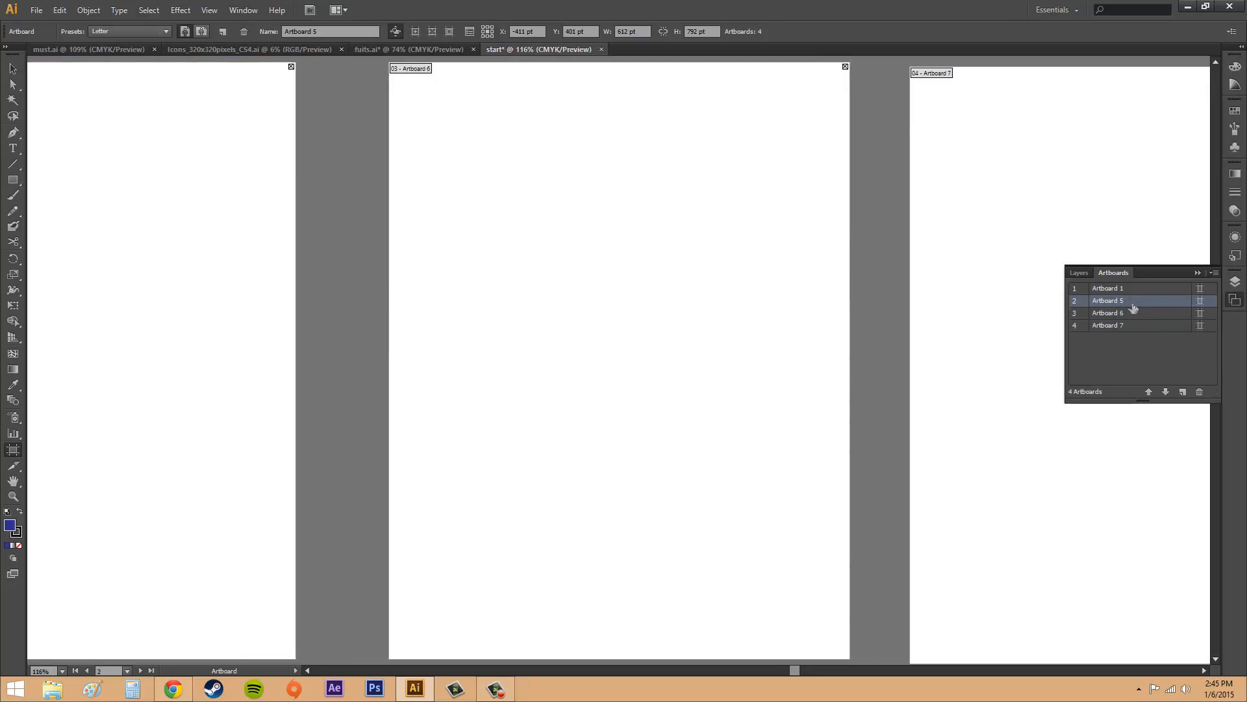
left_click(1134, 313)
left_click(1134, 325)
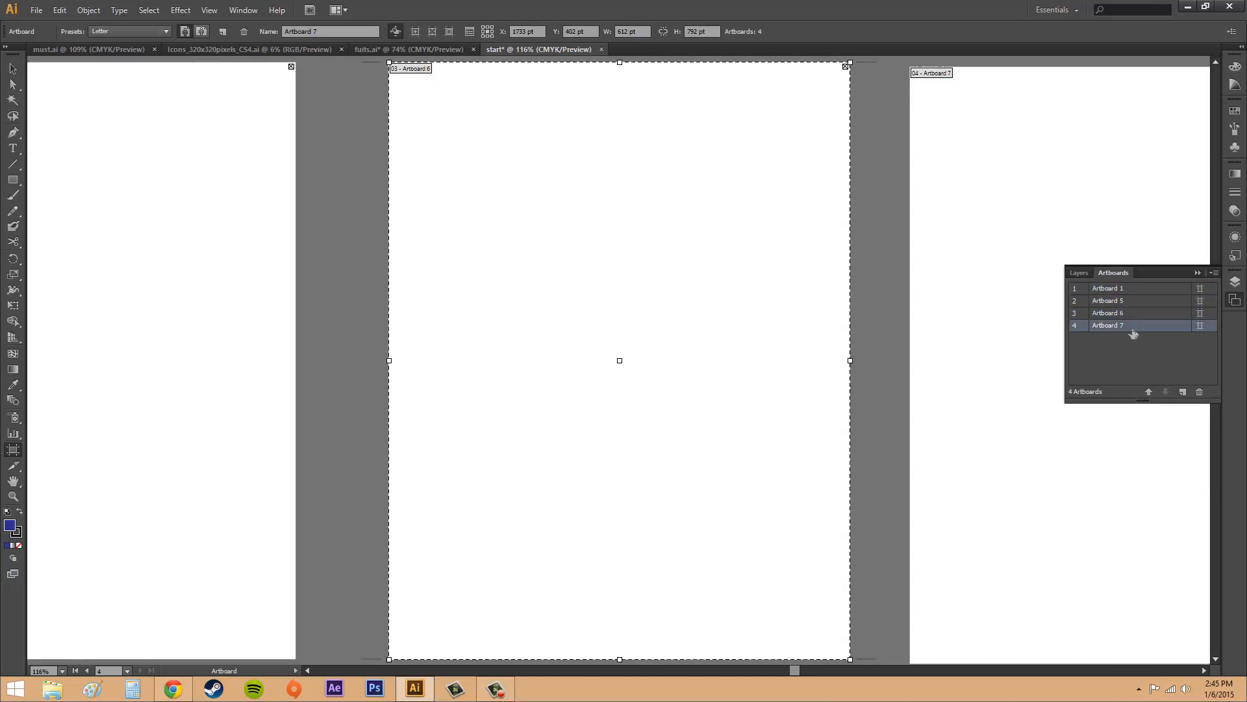
left_click(1149, 392)
left_click(1166, 392)
left_click(1151, 392)
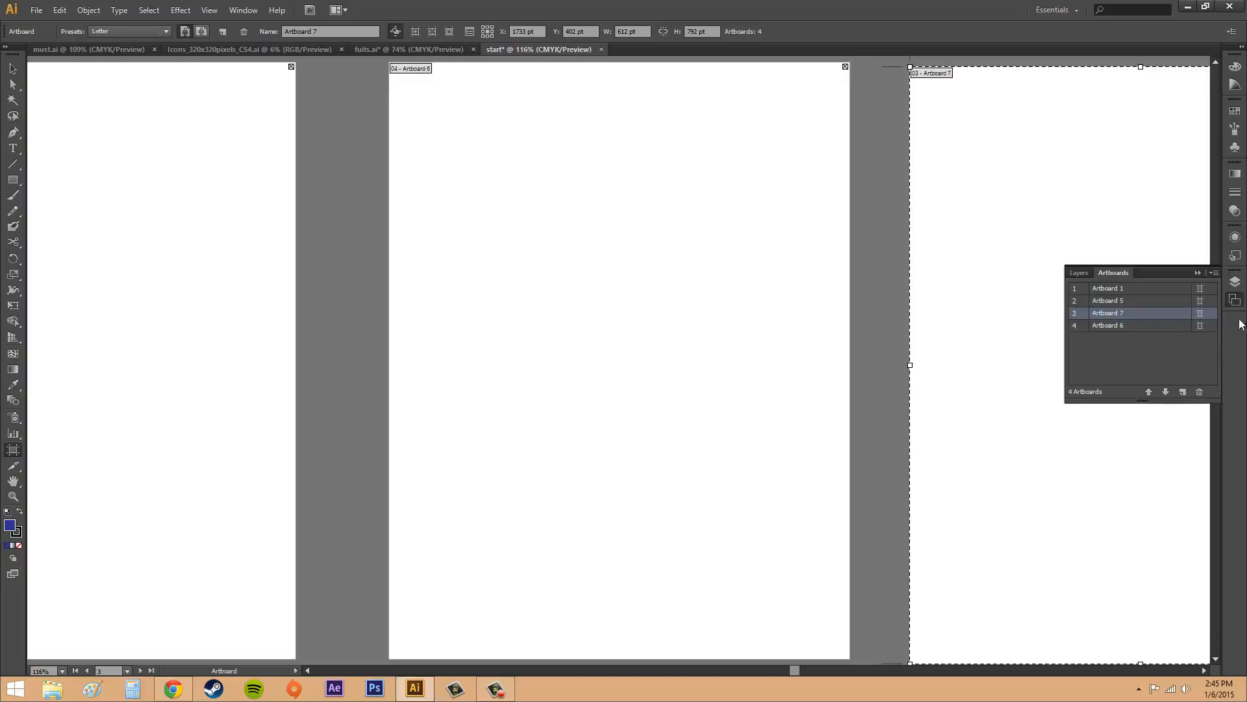
Step: Show the document's layer list, and return to the list of artboards
left_click(1235, 290)
left_click(1236, 299)
left_click(1236, 284)
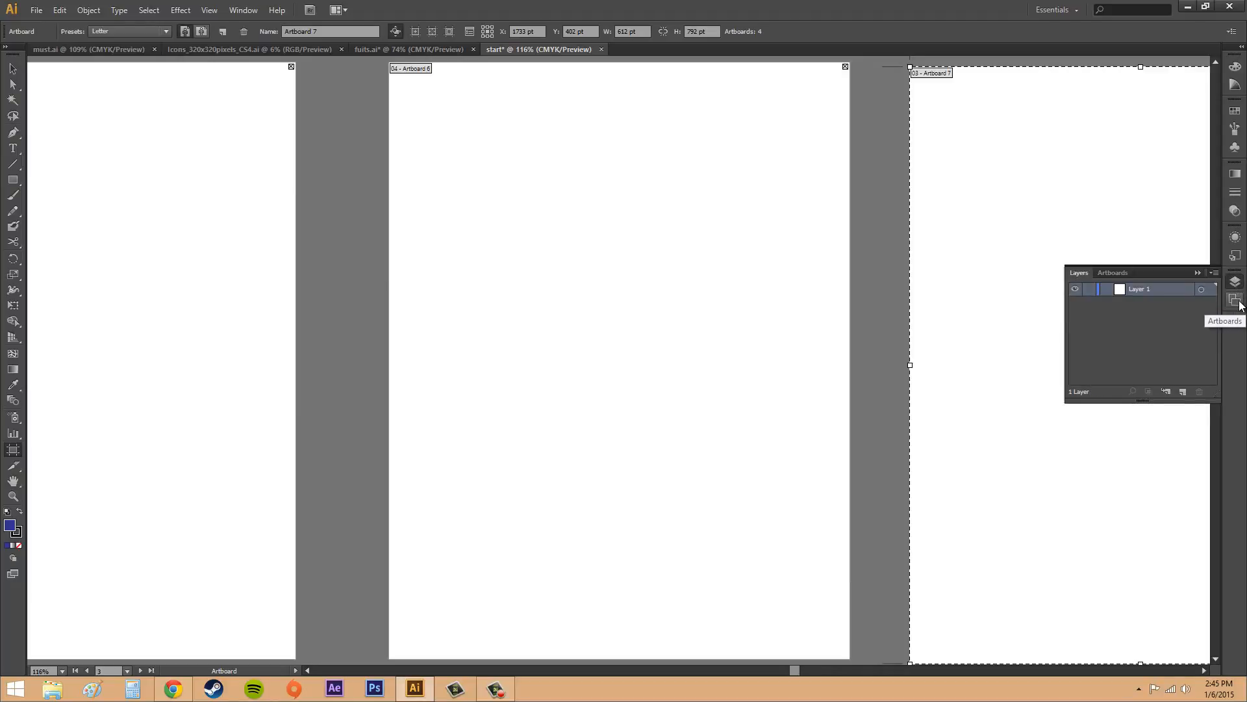
left_click(1239, 303)
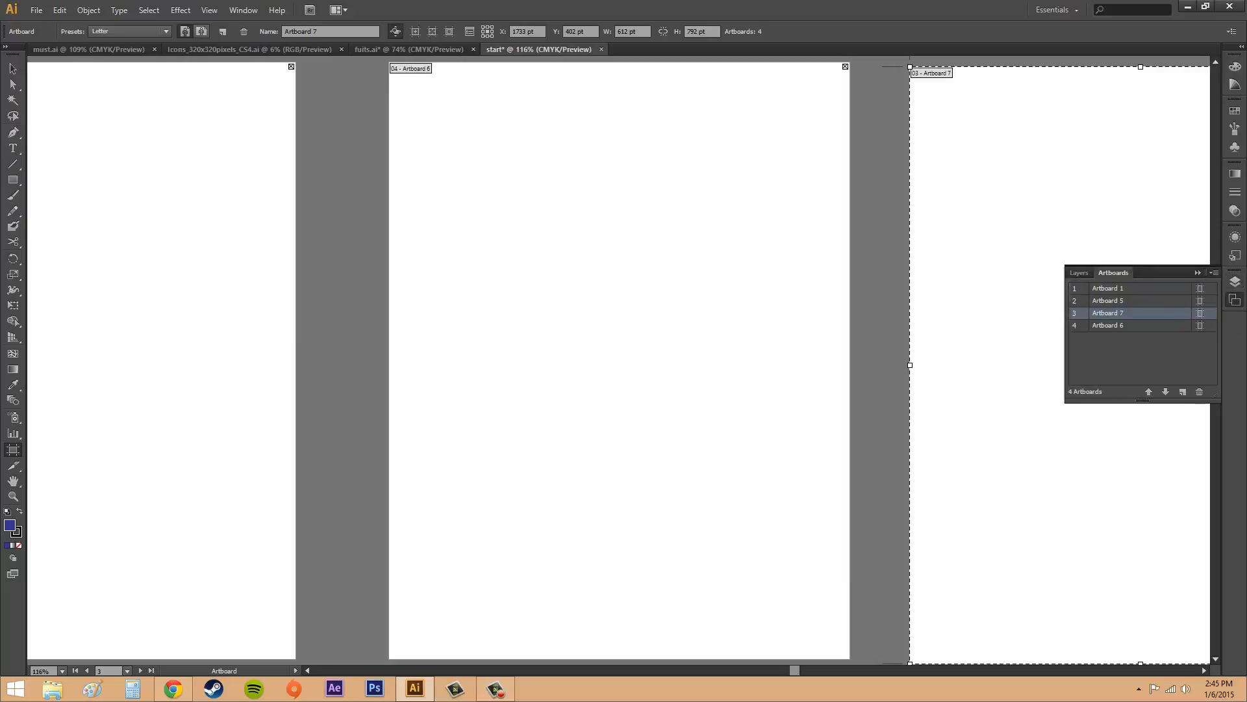
key("F10")
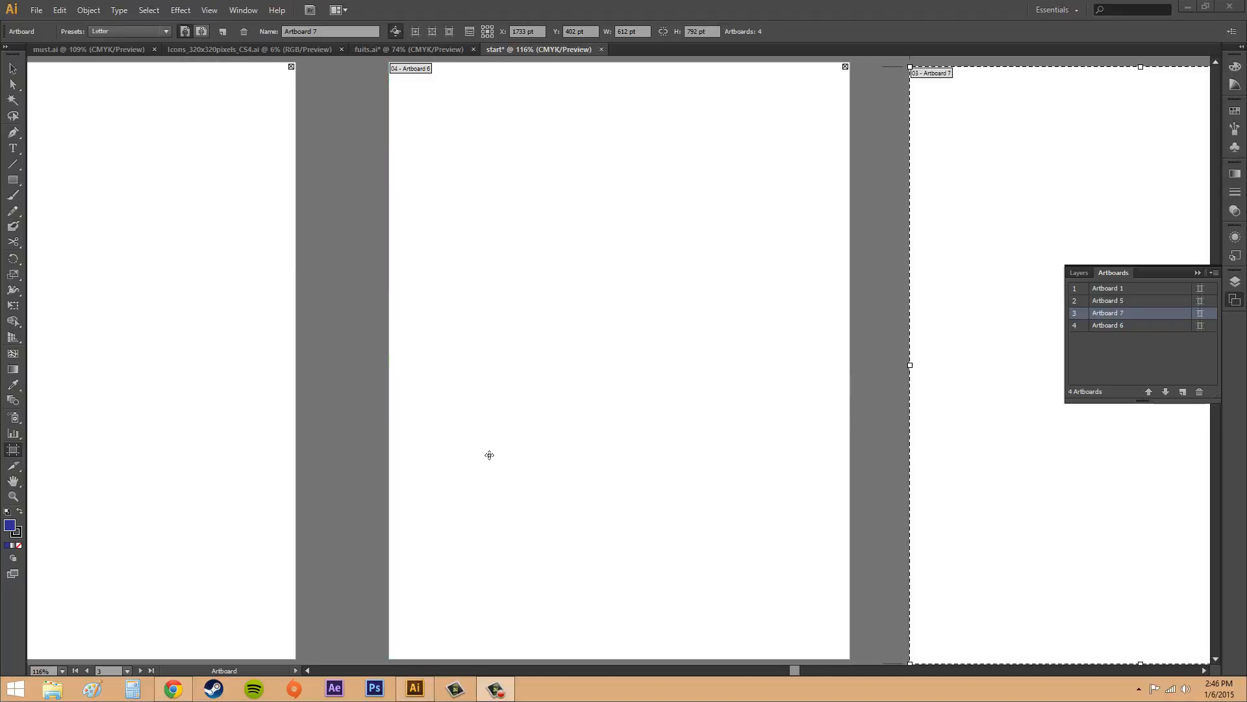
Step: Change Artboard 7 from Letter to the iPad preset size
left_click(828, 670)
left_click_drag(827, 673, 857, 674)
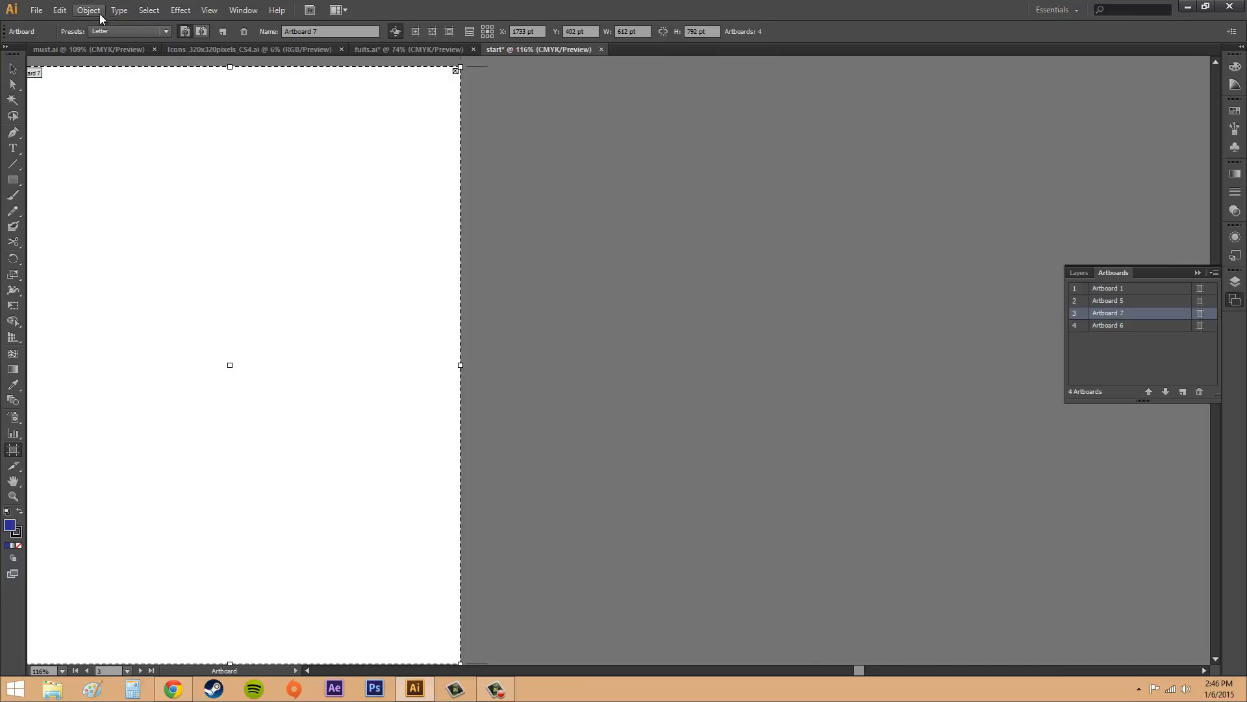
left_click(116, 31)
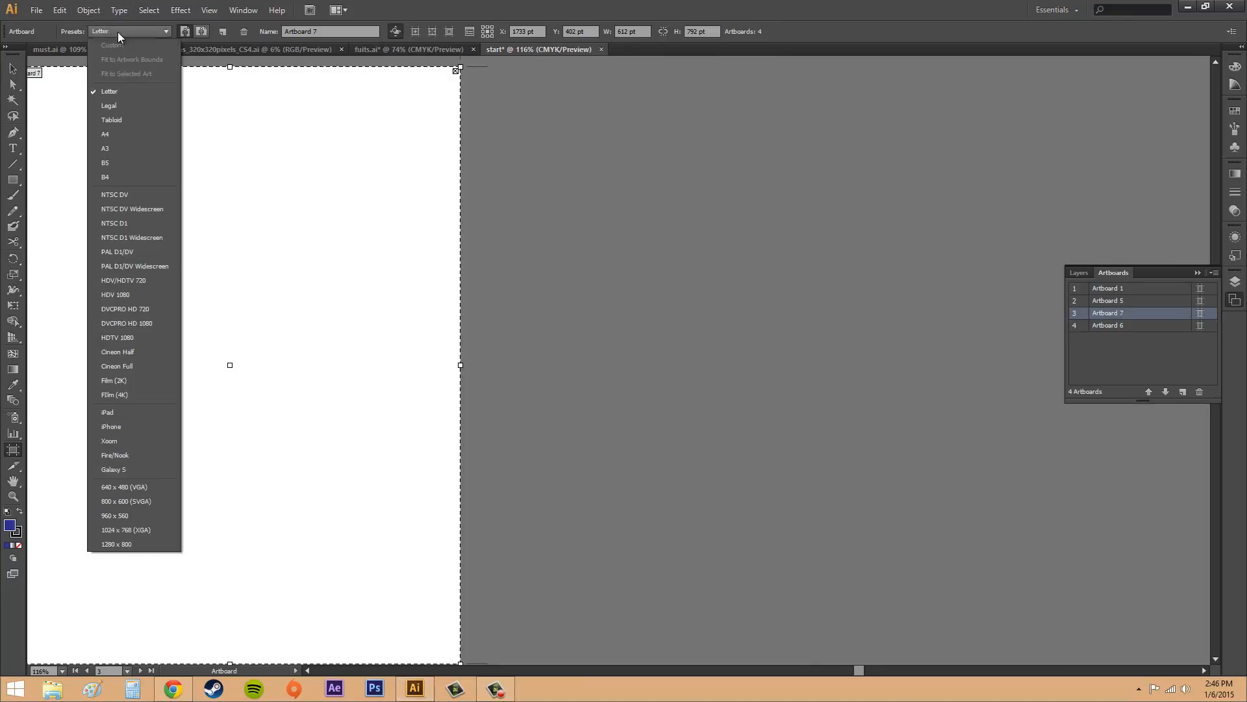
left_click(117, 412)
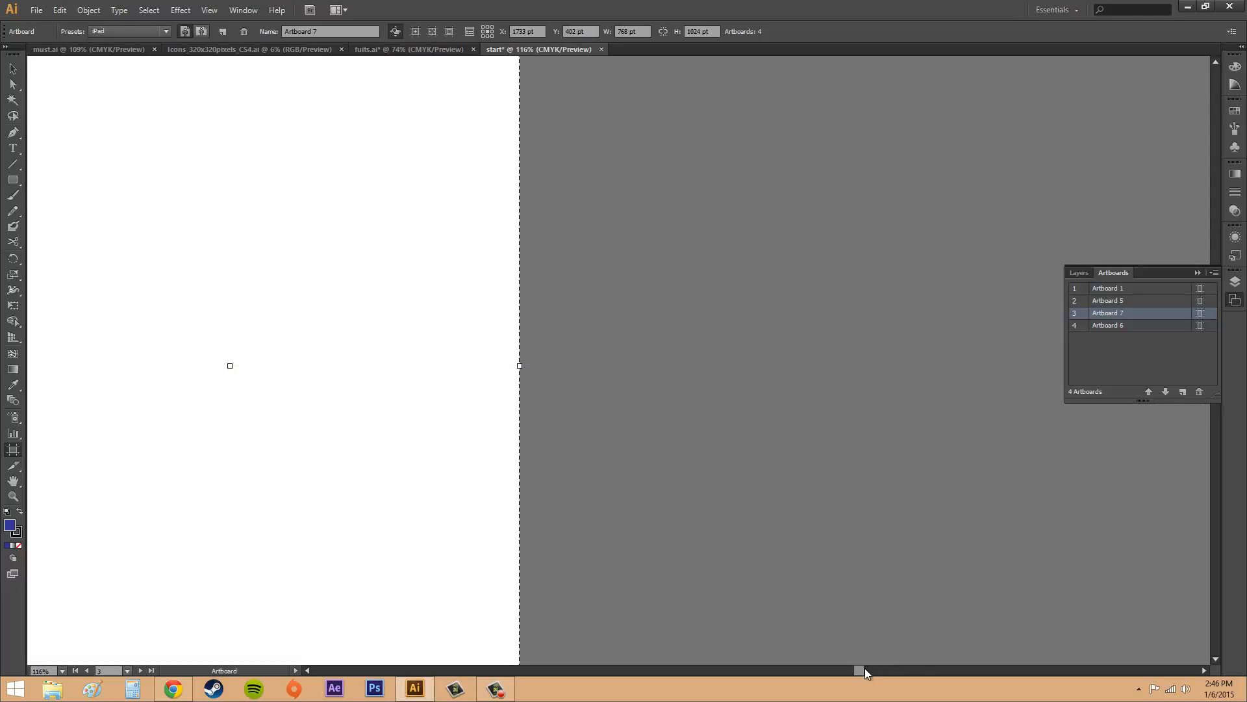
Step: Move Artboard 7 to the right, clear of Artboard 6, to about X 1918 pt and Y 391 pt
mouse_move(861, 670)
left_mouse_down()
mouse_move(818, 672)
mouse_move(840, 672)
left_mouse_up()
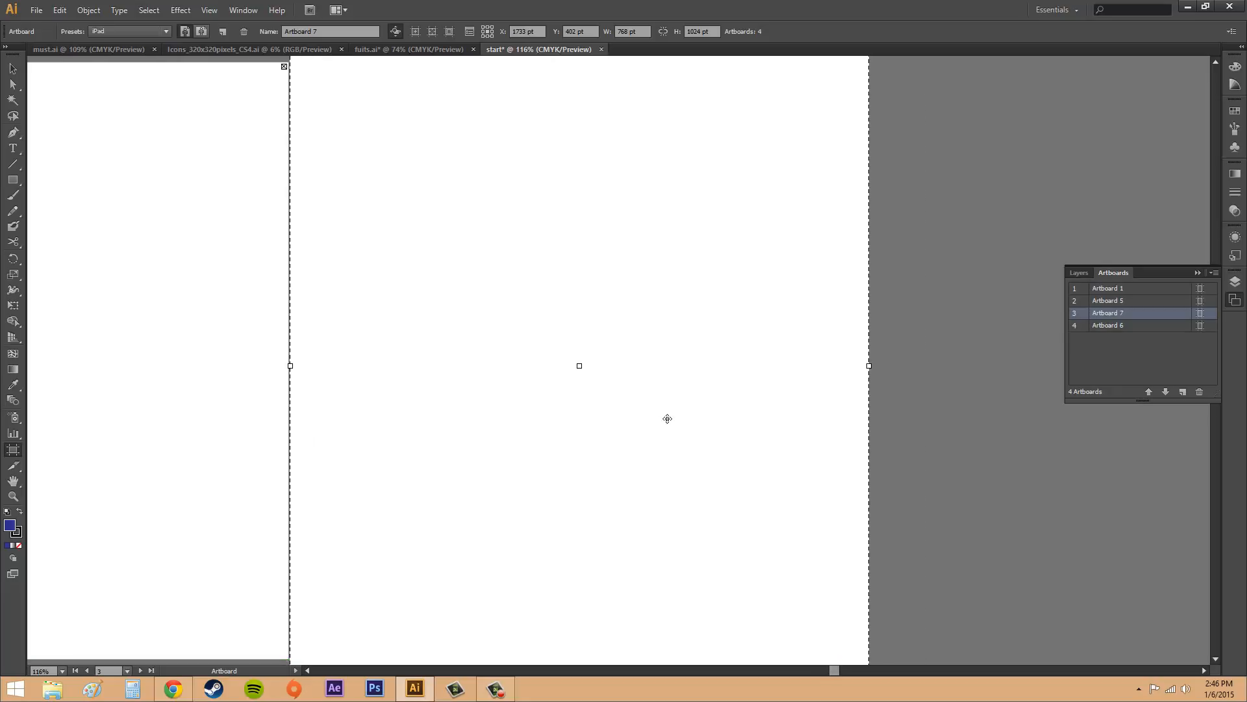
left_click_drag(710, 414, 783, 399)
scroll(774, 421, "down", 5)
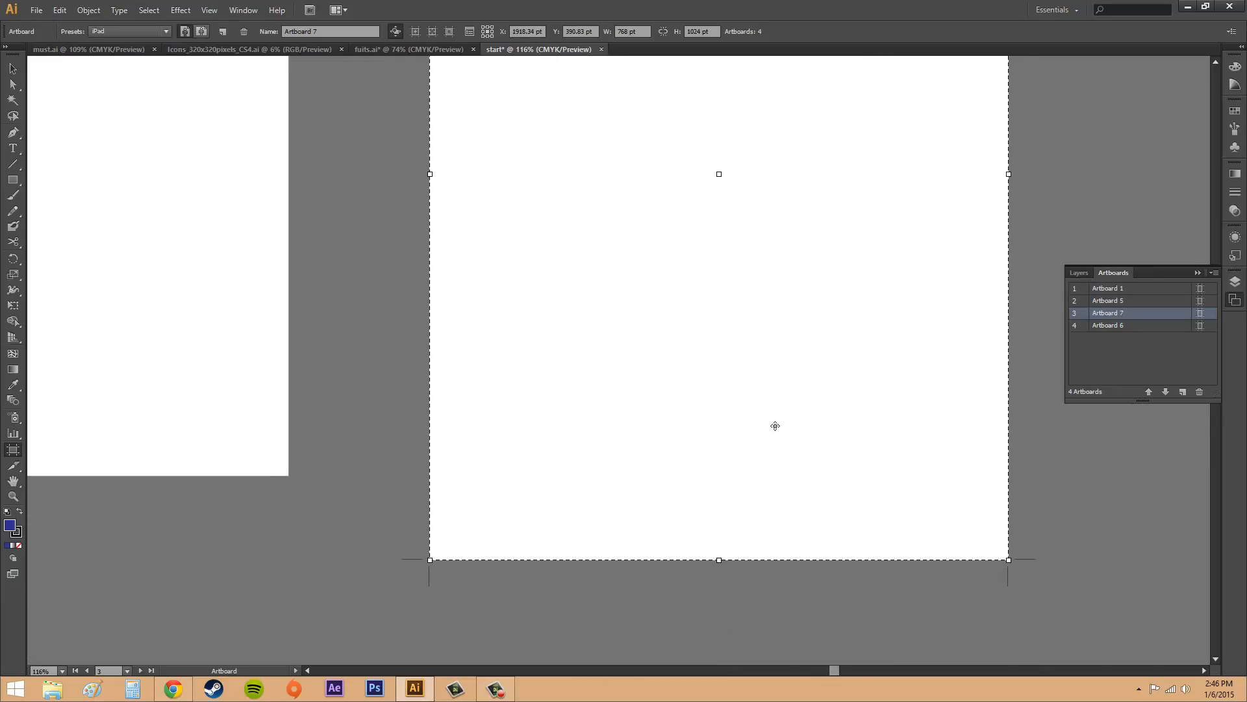
scroll(777, 431, "up", 7)
scroll(781, 440, "up", 4)
scroll(671, 376, "down", 6)
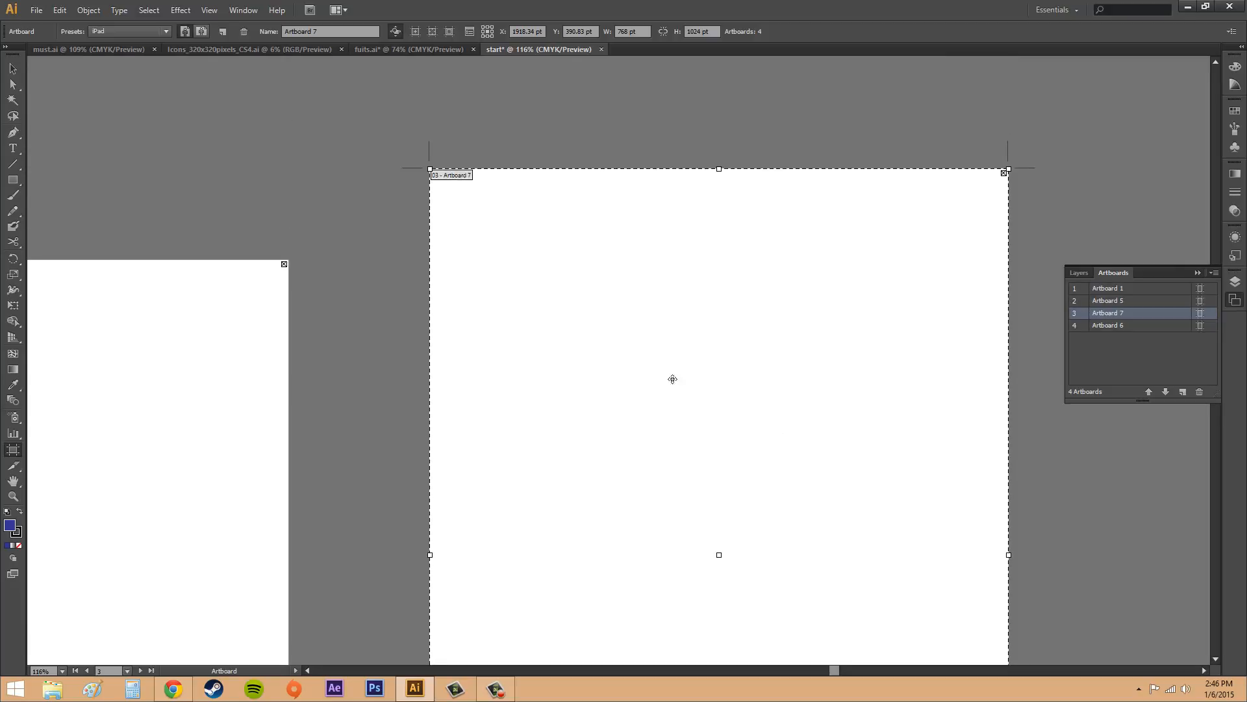
scroll(691, 437, "up", 2)
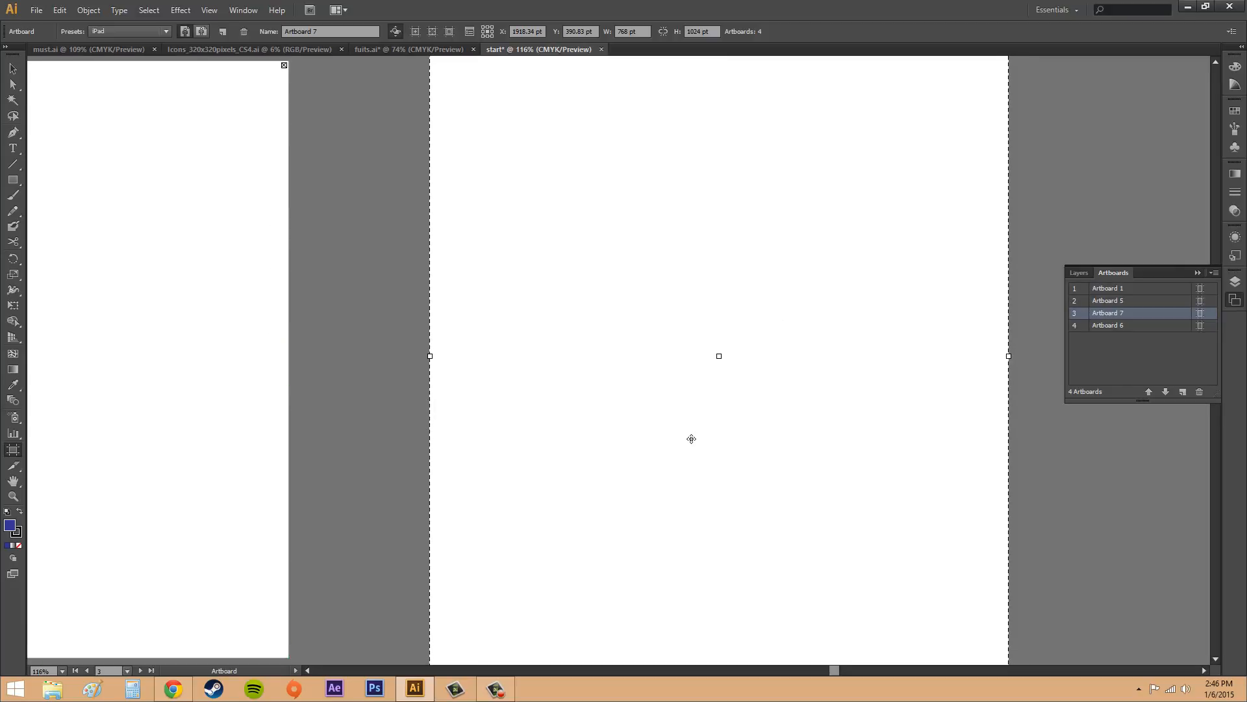
scroll(713, 467, "down", 1)
scroll(805, 262, "up", 6)
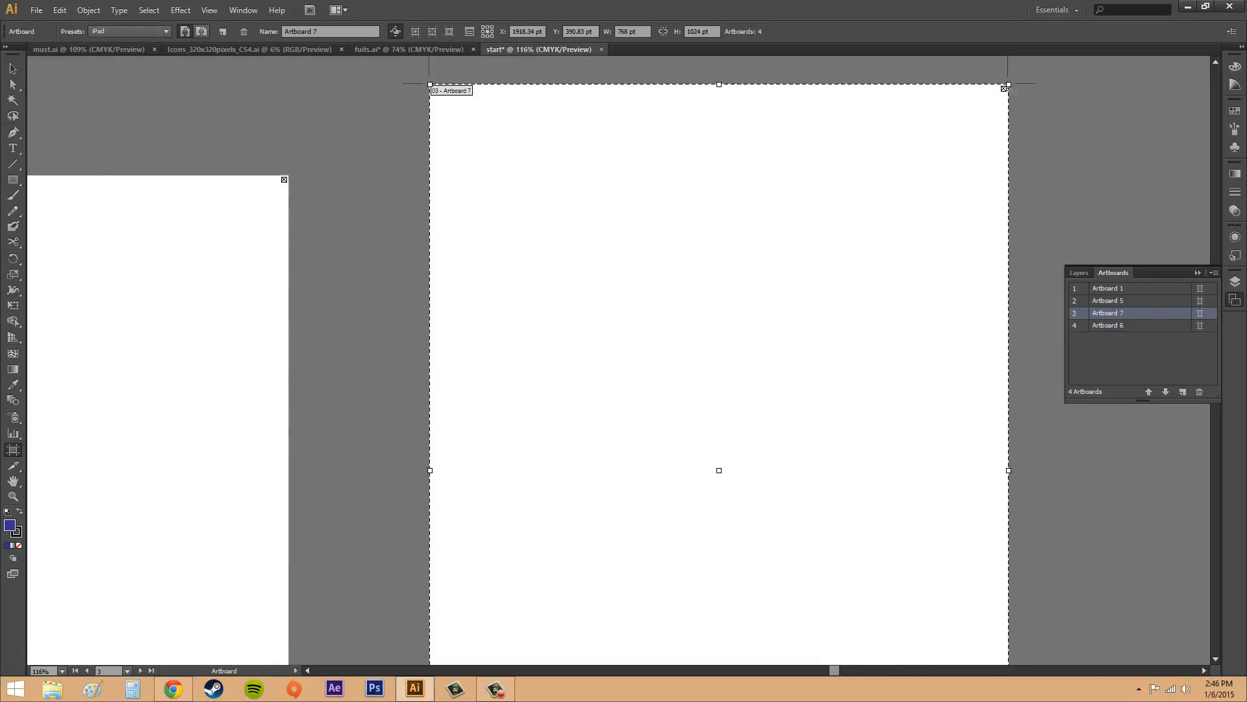
Step: Delete Artboard 7, leave artboard editing for the Selection tool, and collapse the artboard list
left_click(1004, 89)
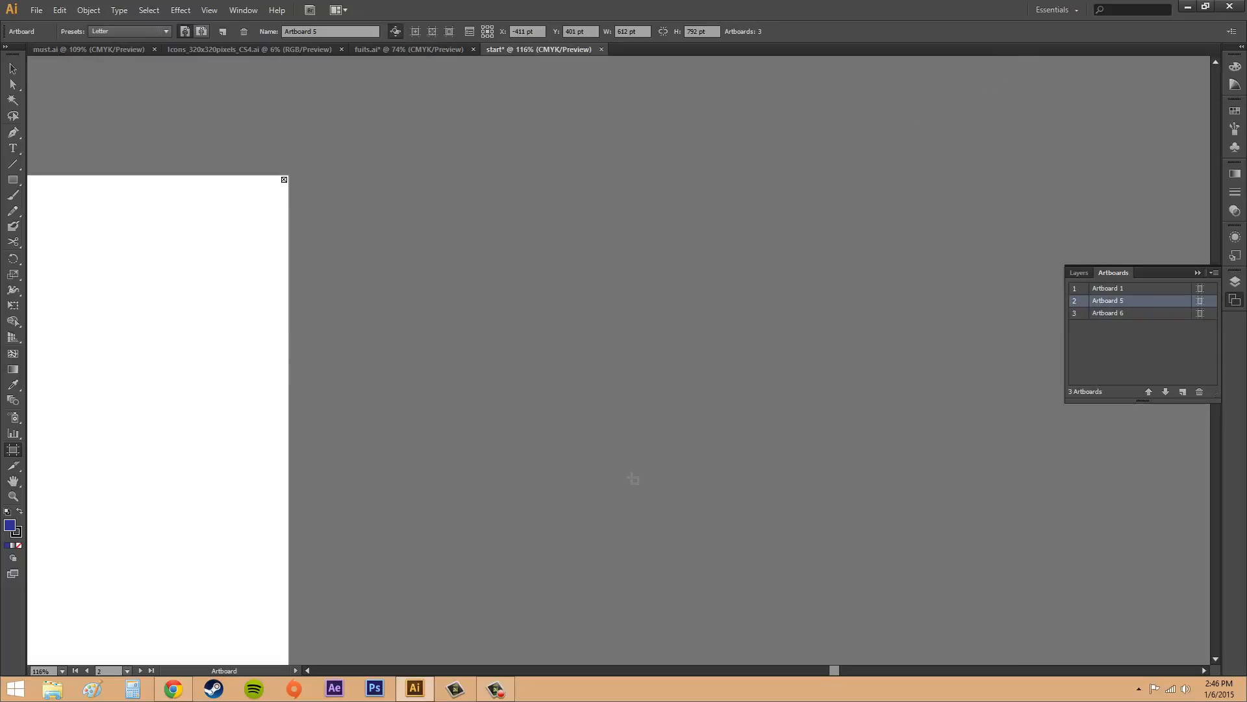
key("v")
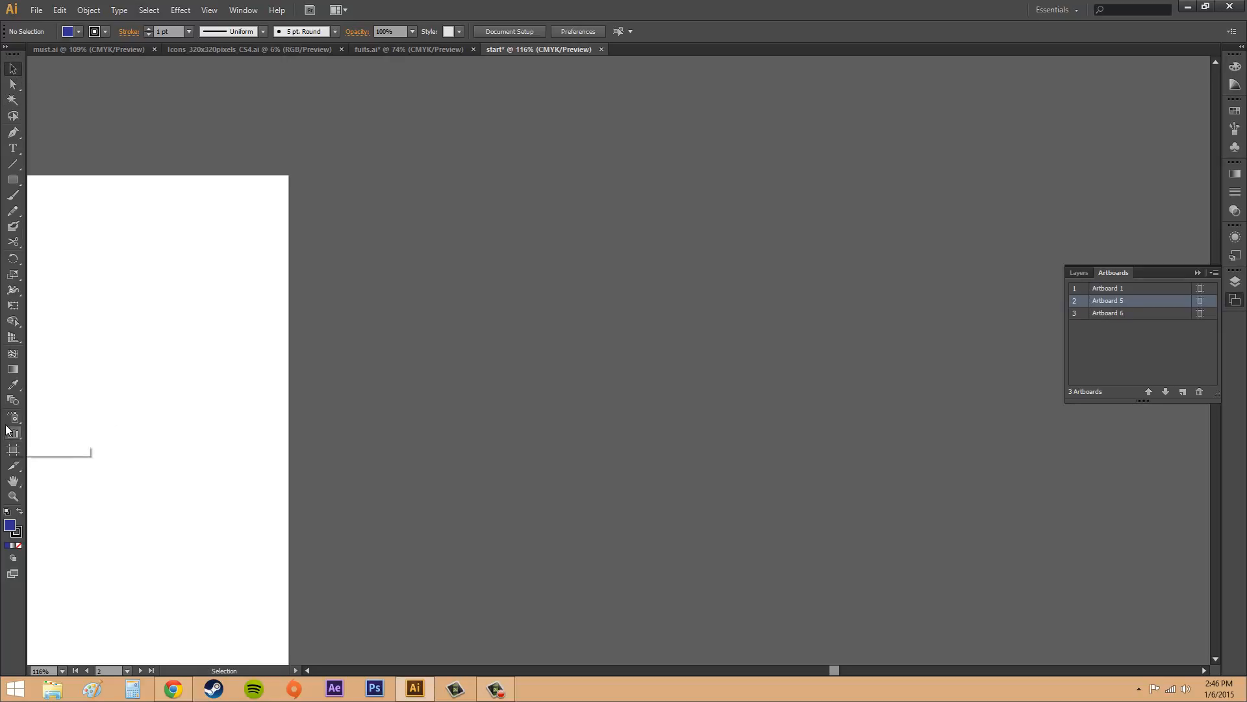
left_click(13, 449)
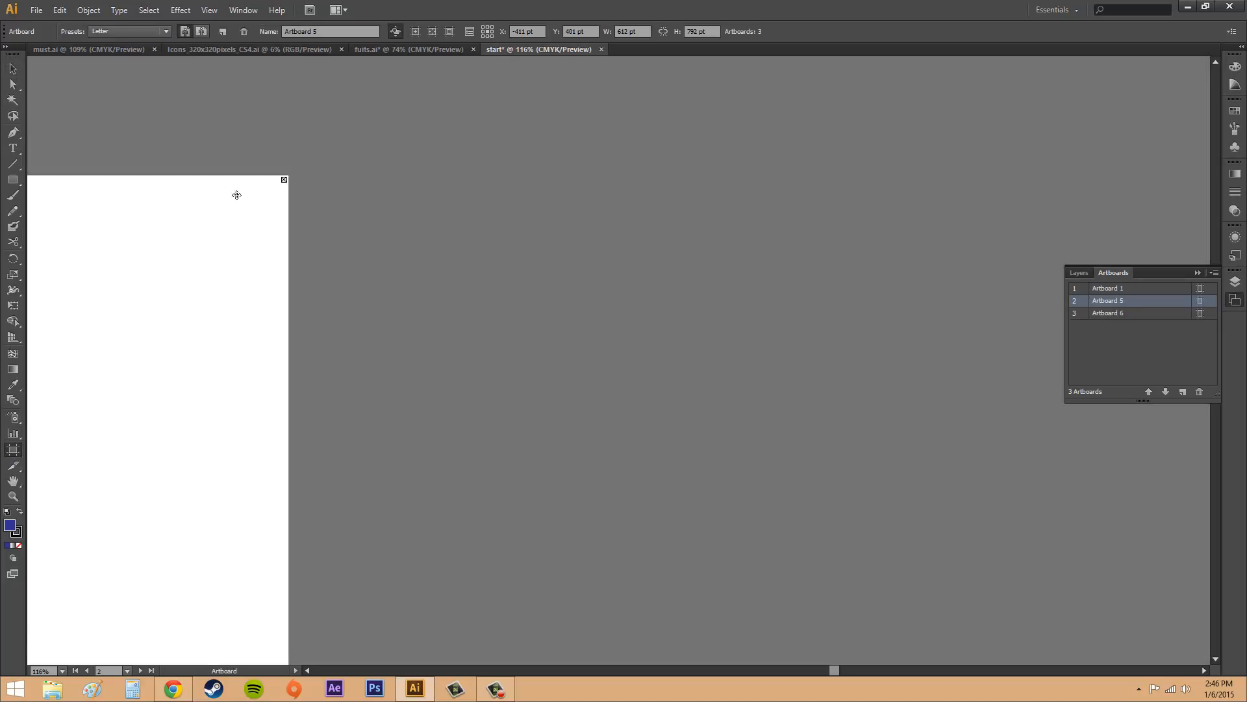
left_click(13, 69)
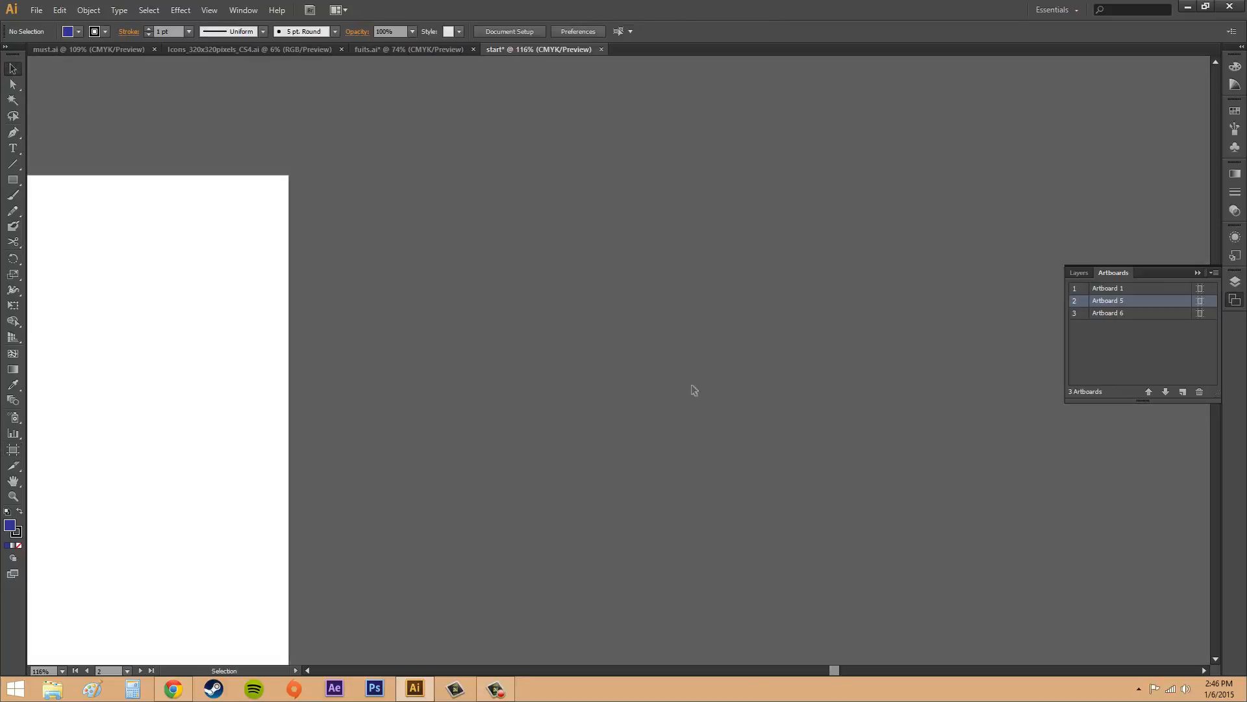
left_click(1197, 272)
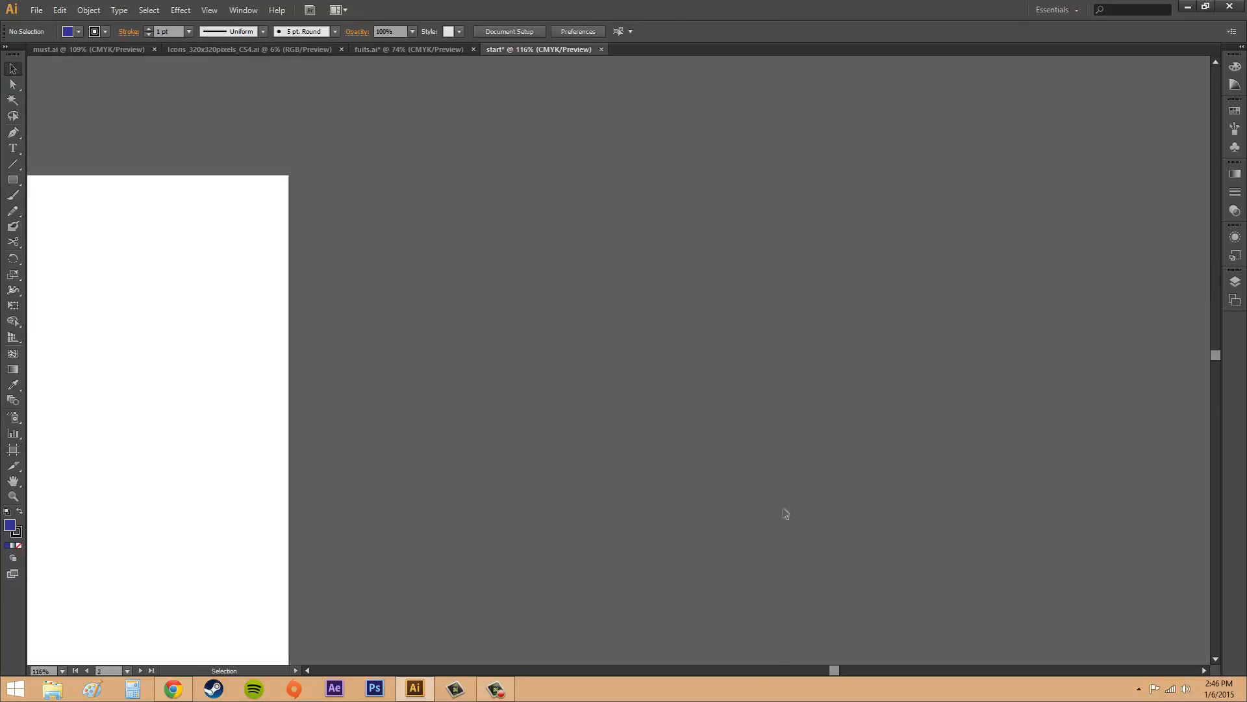
Step: Reopen the artboard list and delete Artboard 1 and Artboard 5, keeping only Artboard 6
left_click_drag(833, 672, 825, 671)
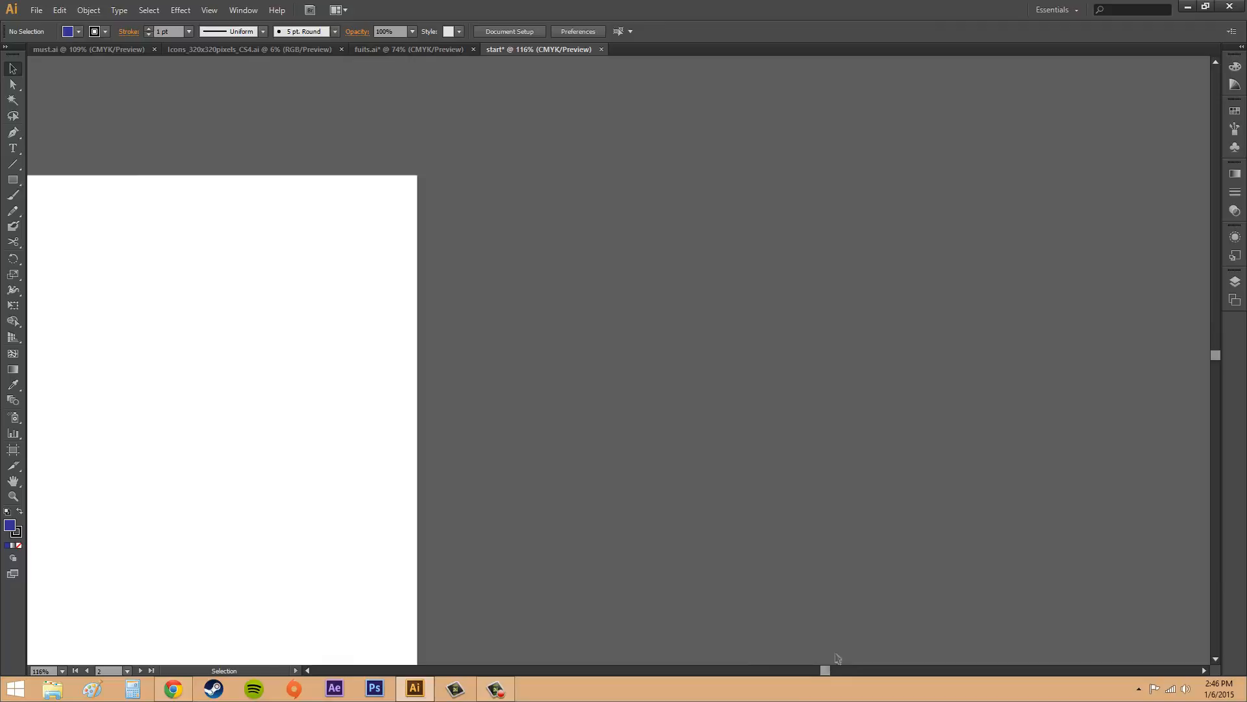
left_click(1235, 299)
left_click(1141, 292)
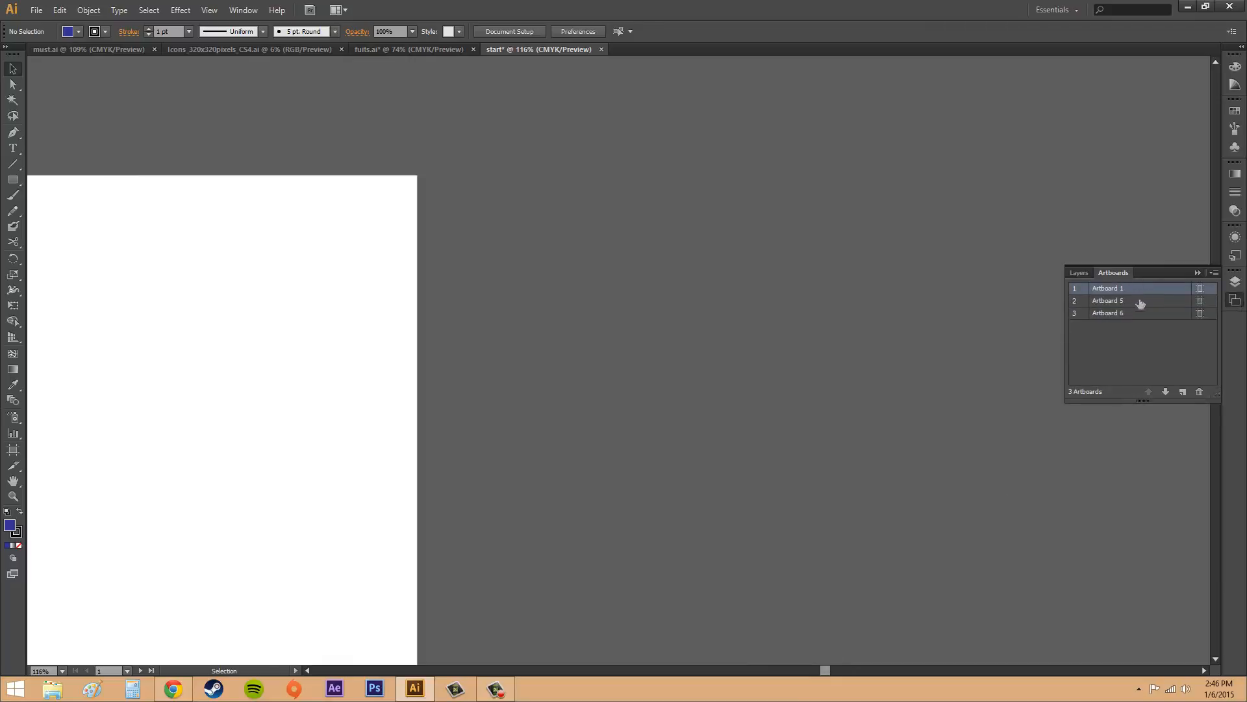
left_click(1199, 392)
left_click(1138, 298)
left_click(1139, 291)
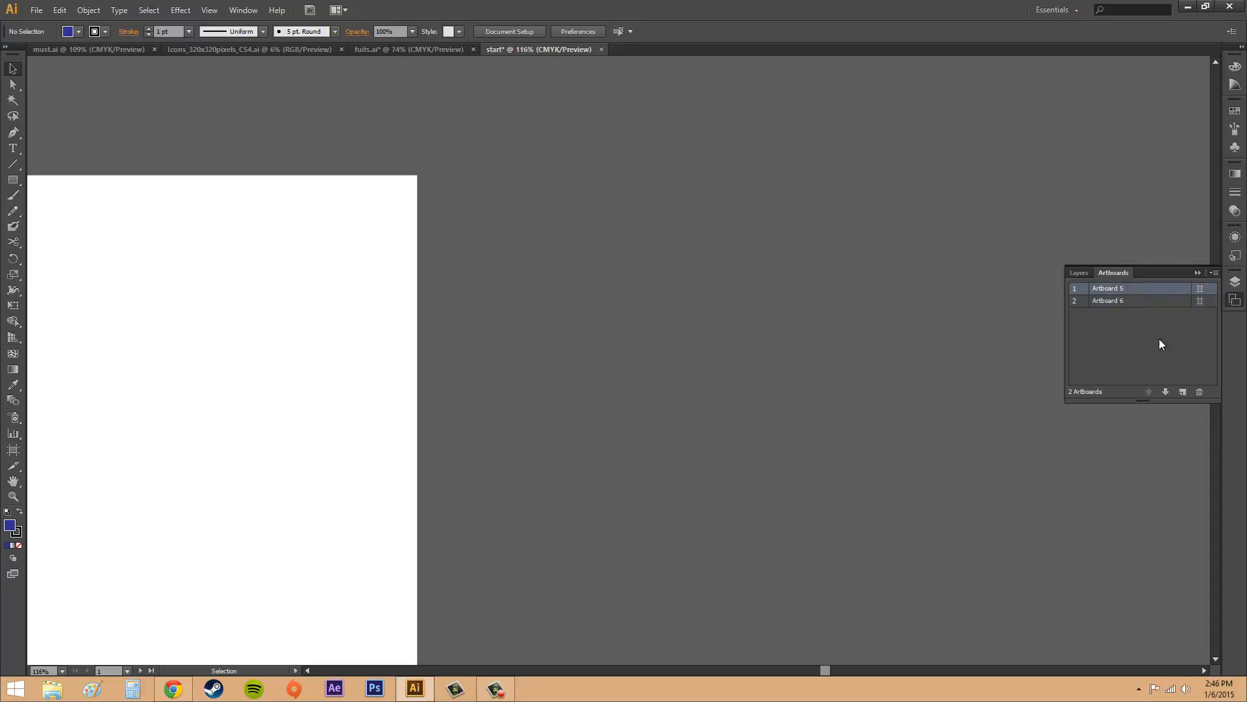
left_click(1200, 392)
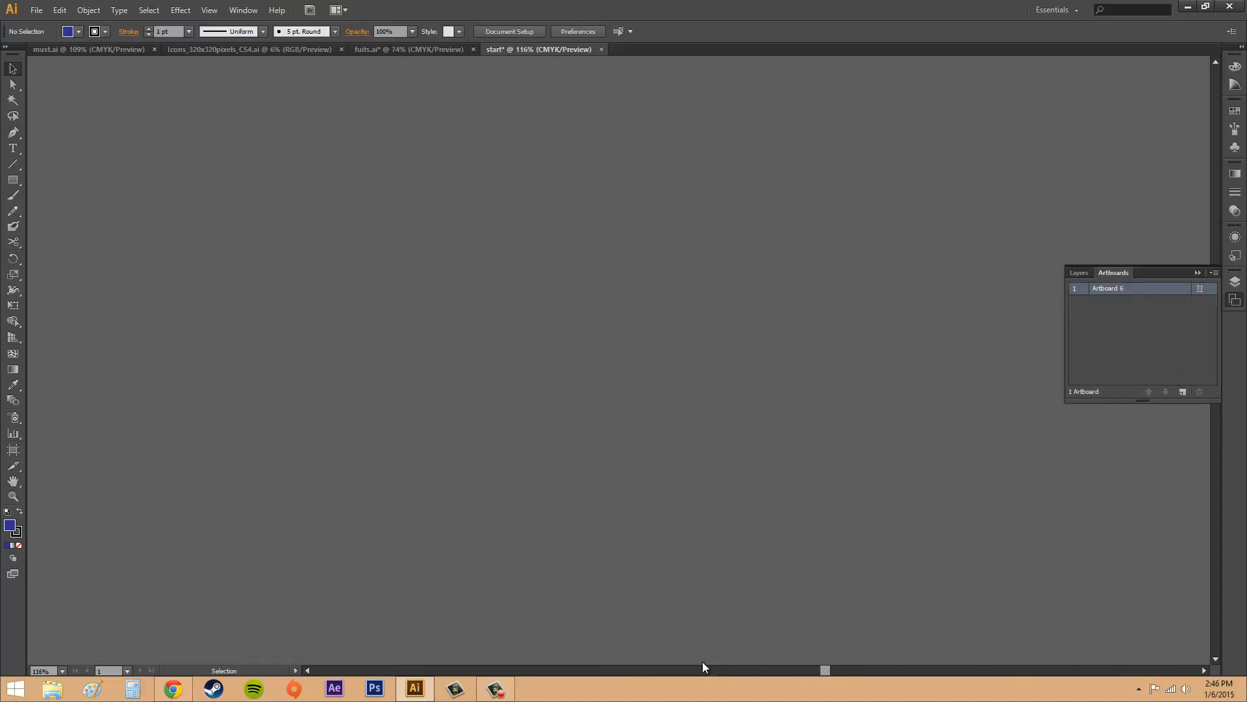
Step: Fit the remaining artboard in the window and collapse the artboard list
left_click_drag(702, 670, 793, 668)
left_click(236, 11)
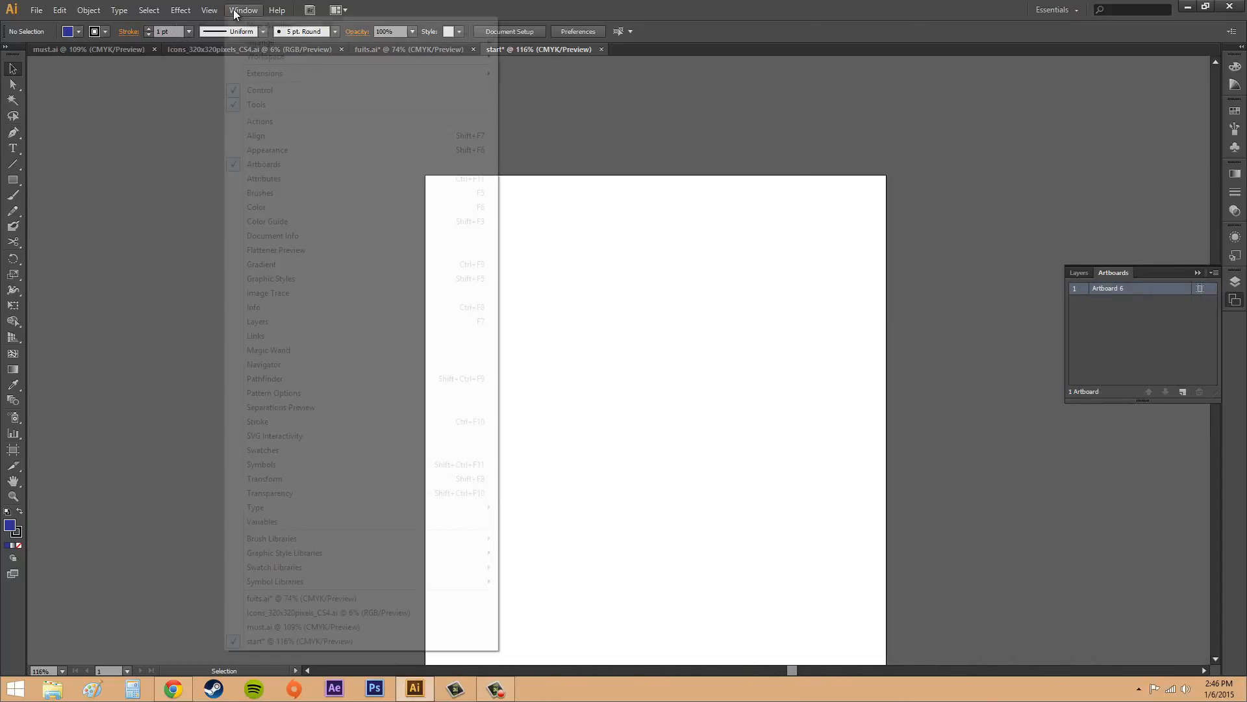
mouse_move(209, 10)
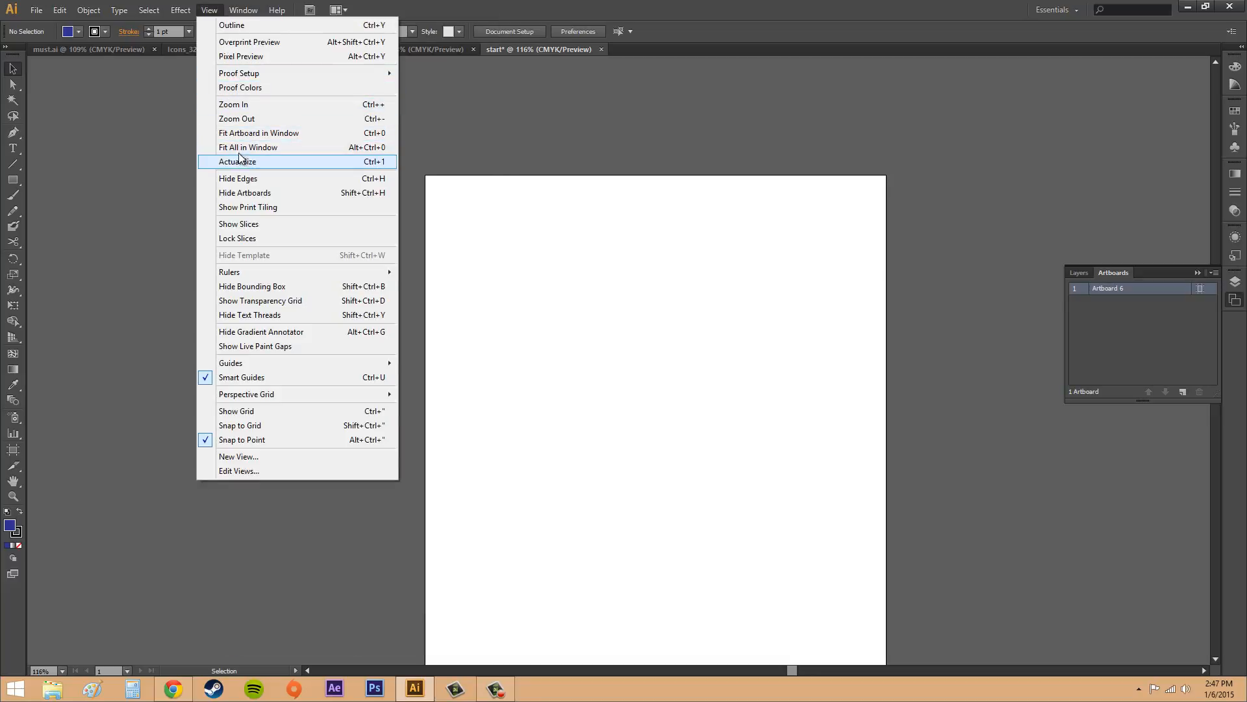
left_click(241, 133)
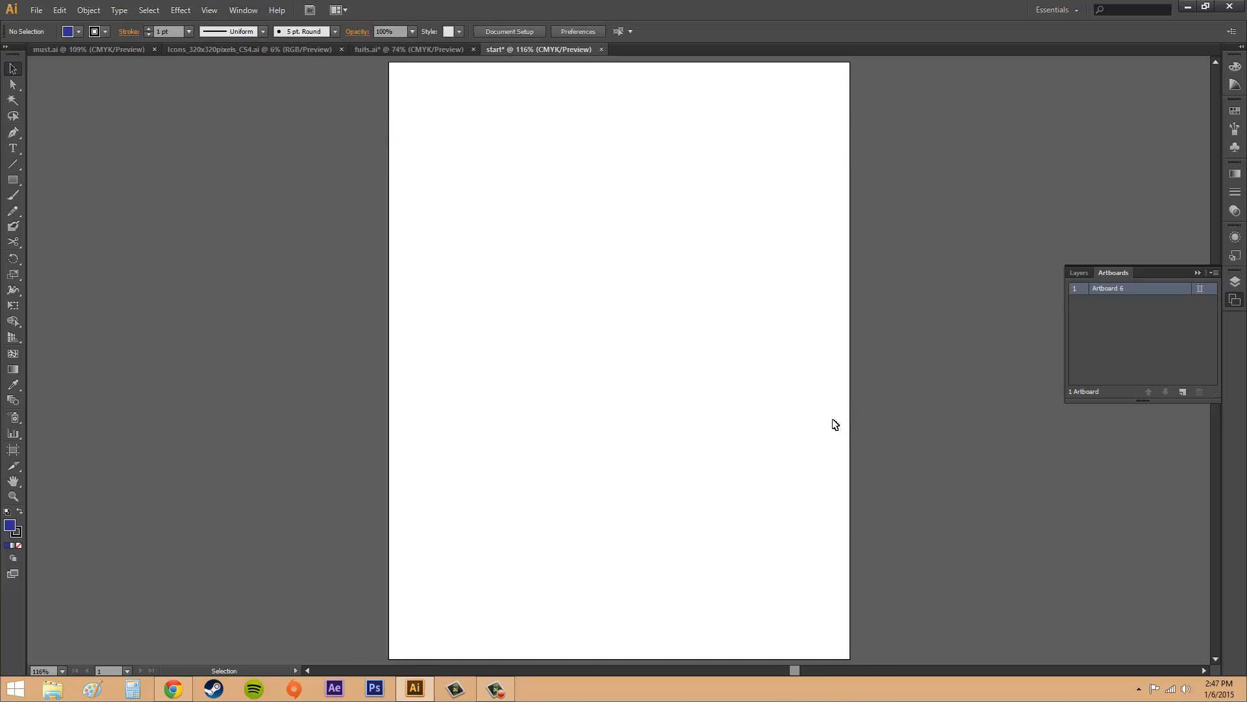
left_click(209, 10)
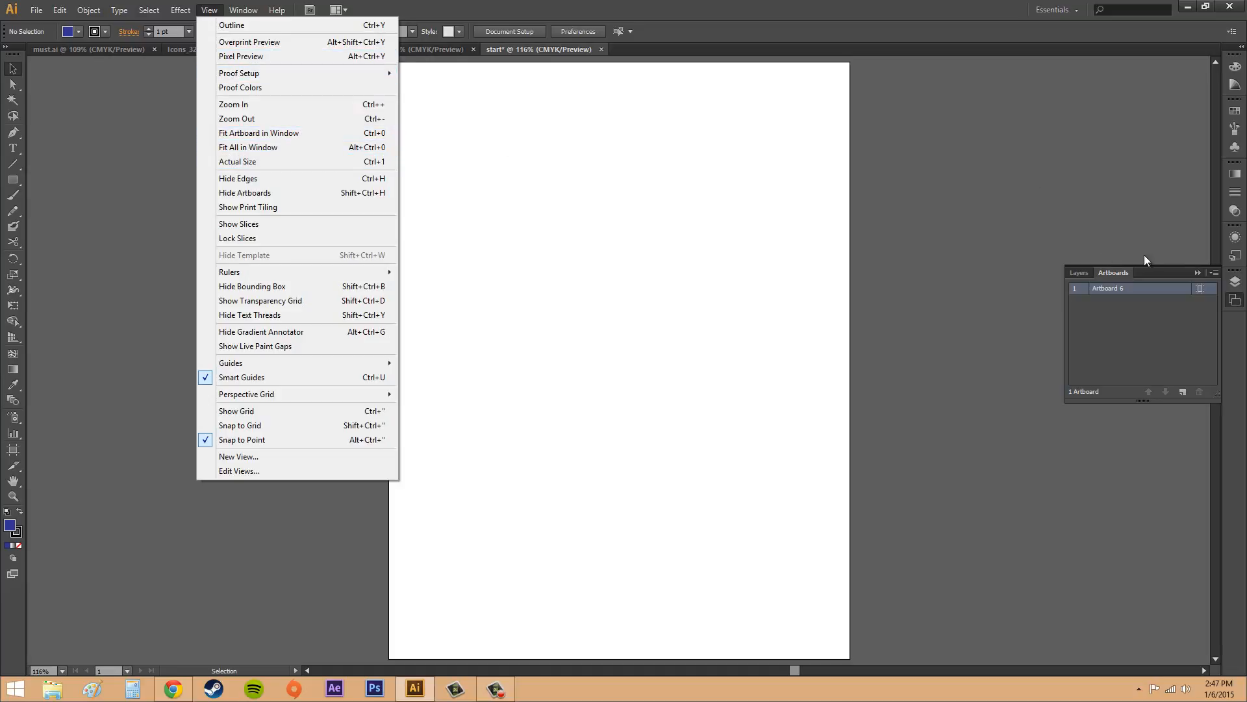
left_click(1196, 274)
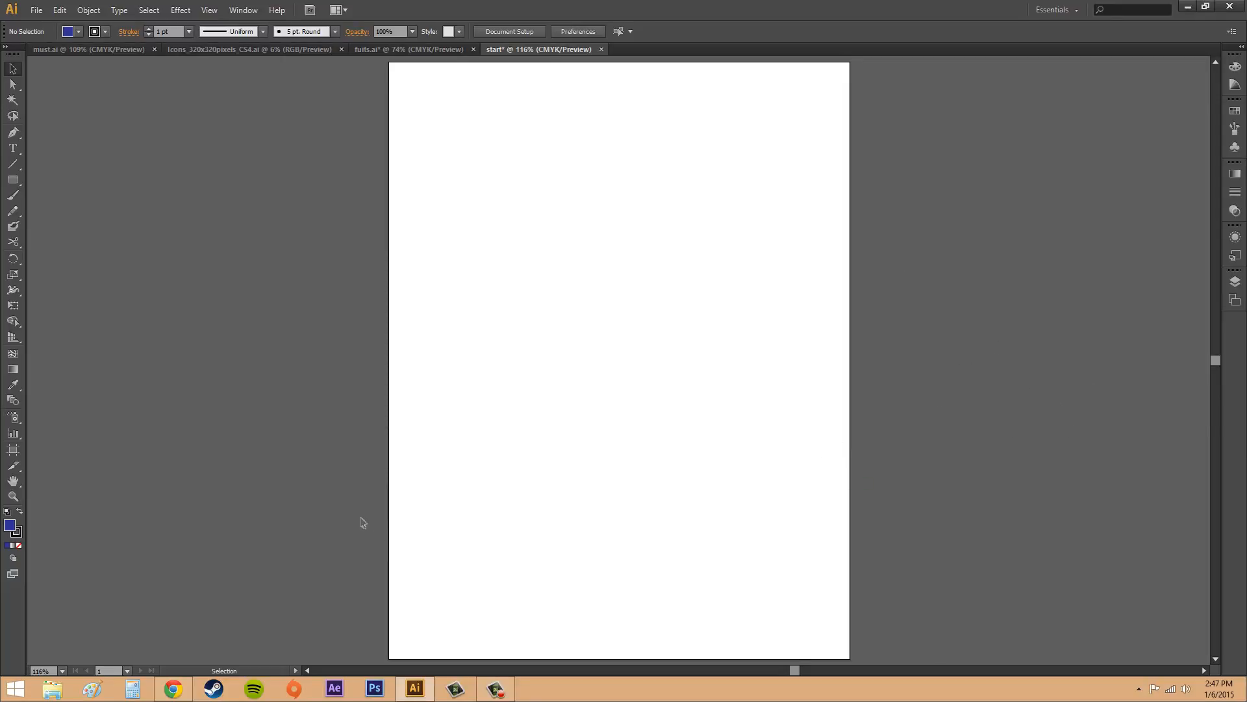
Step: Draw three custom artboards to the right of Artboard 6, the first about 338 × 276 pt and the last about 70 × 316 pt
left_click(14, 452)
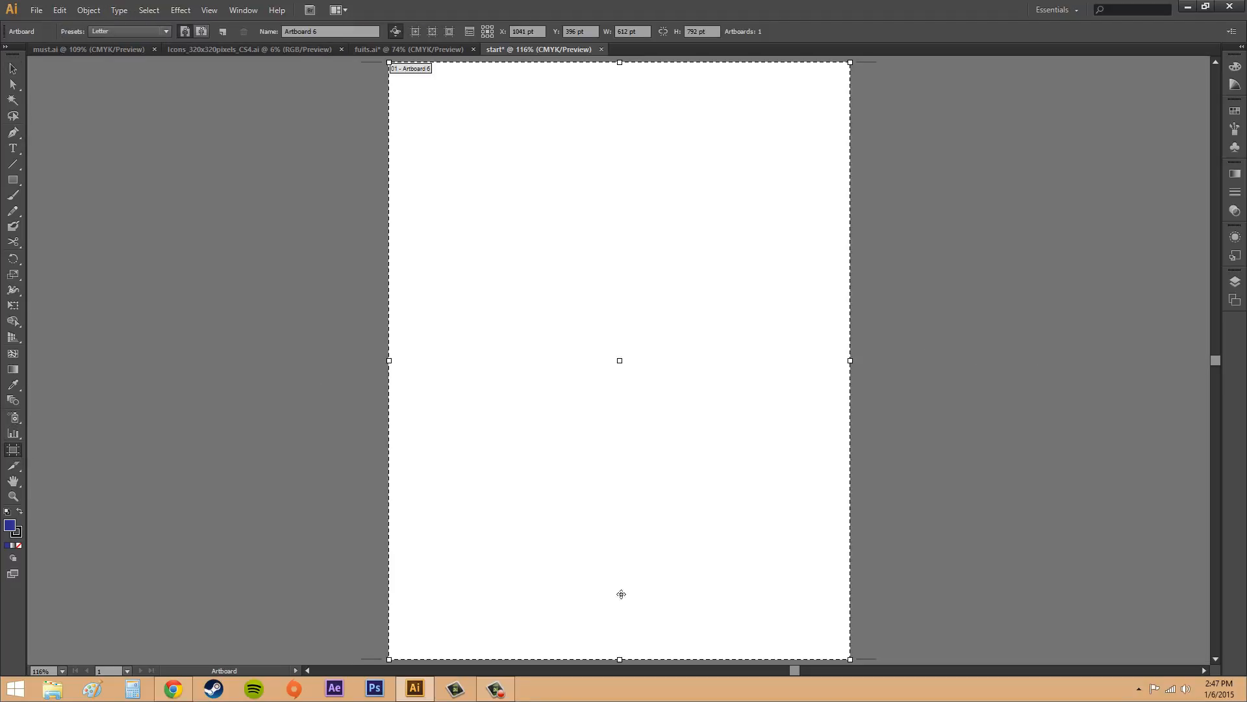
left_click_drag(798, 670, 839, 667)
left_click_drag(379, 153, 634, 360)
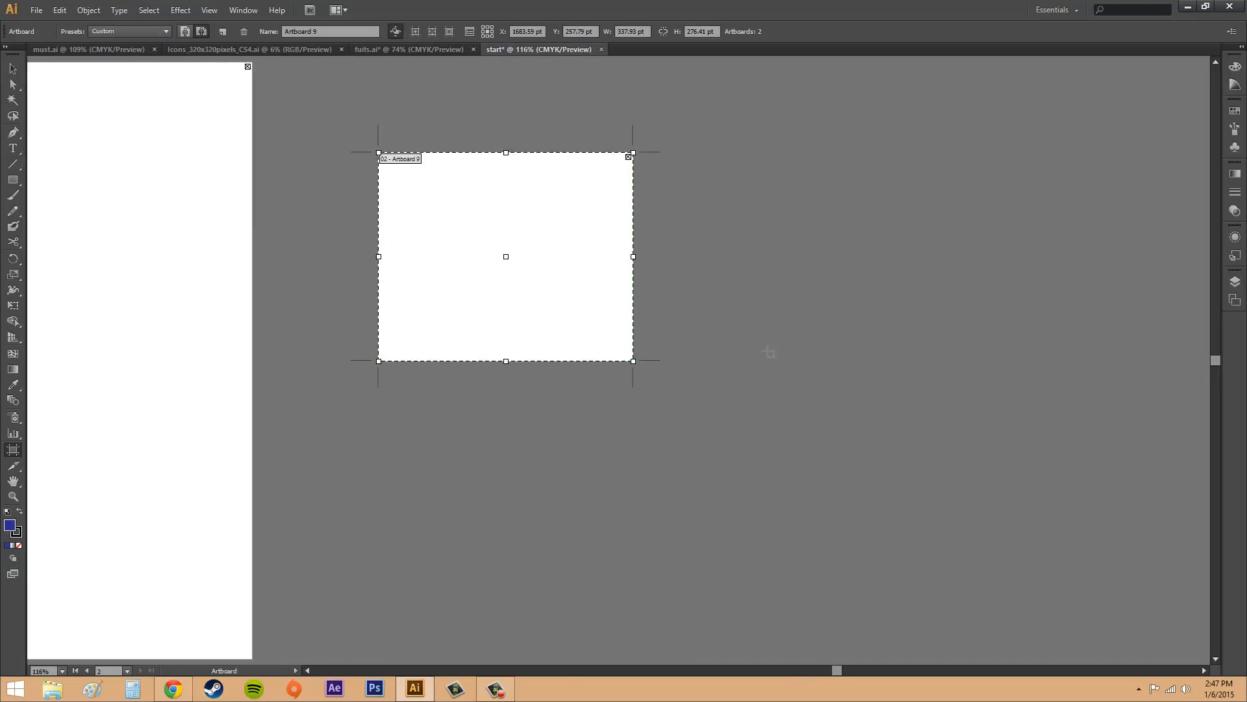
left_click_drag(768, 352, 1041, 590)
left_click_drag(1133, 133, 1133, 368)
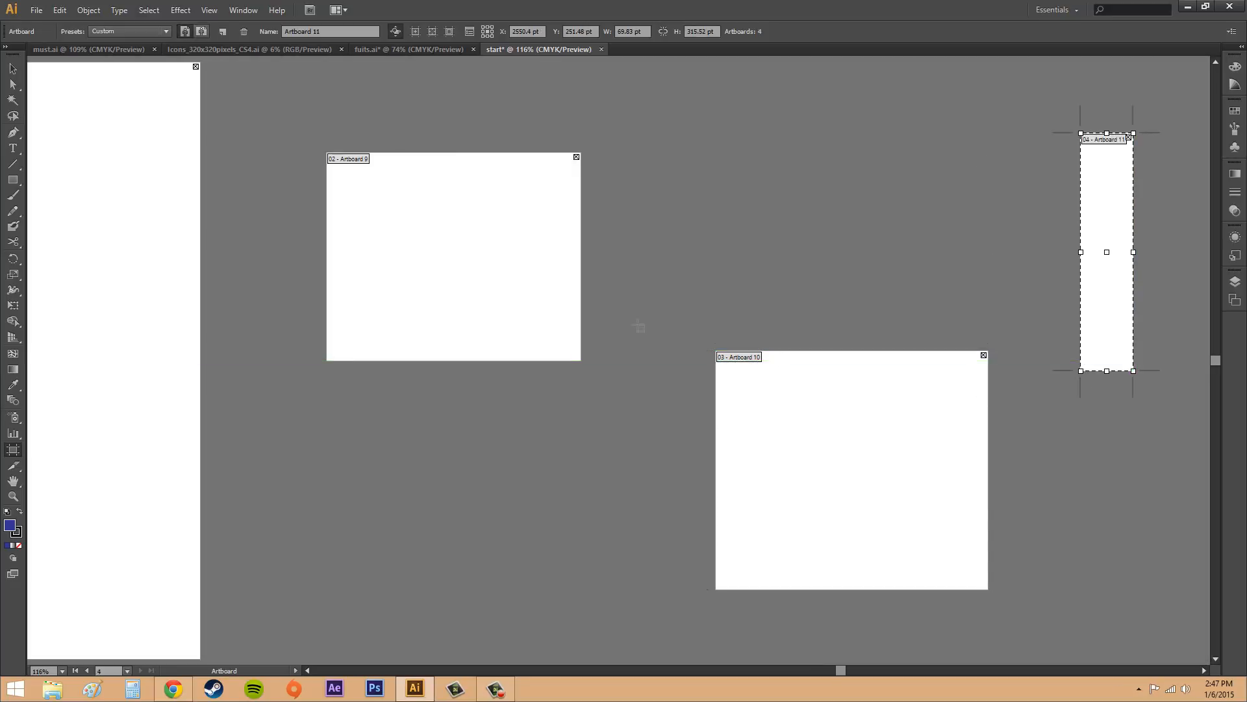
Step: Fit all artboards in the window, and delete the three custom artboards beside Artboard 6
left_click(211, 10)
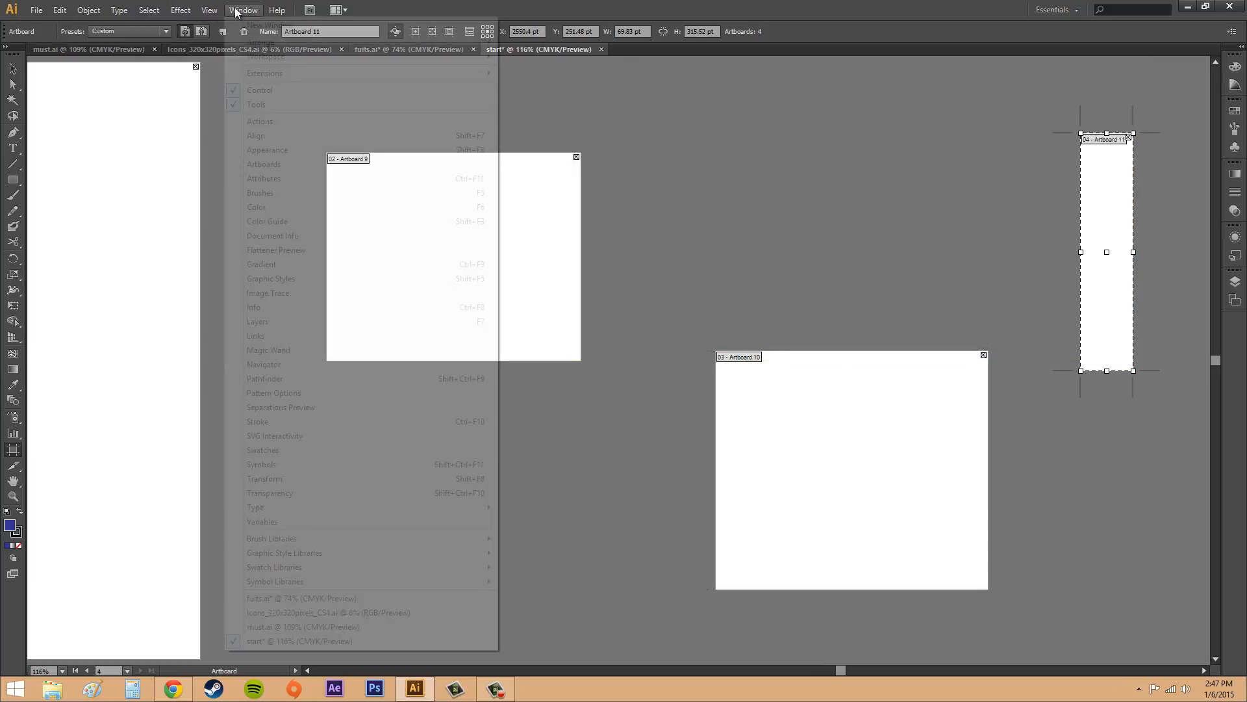
left_click(266, 148)
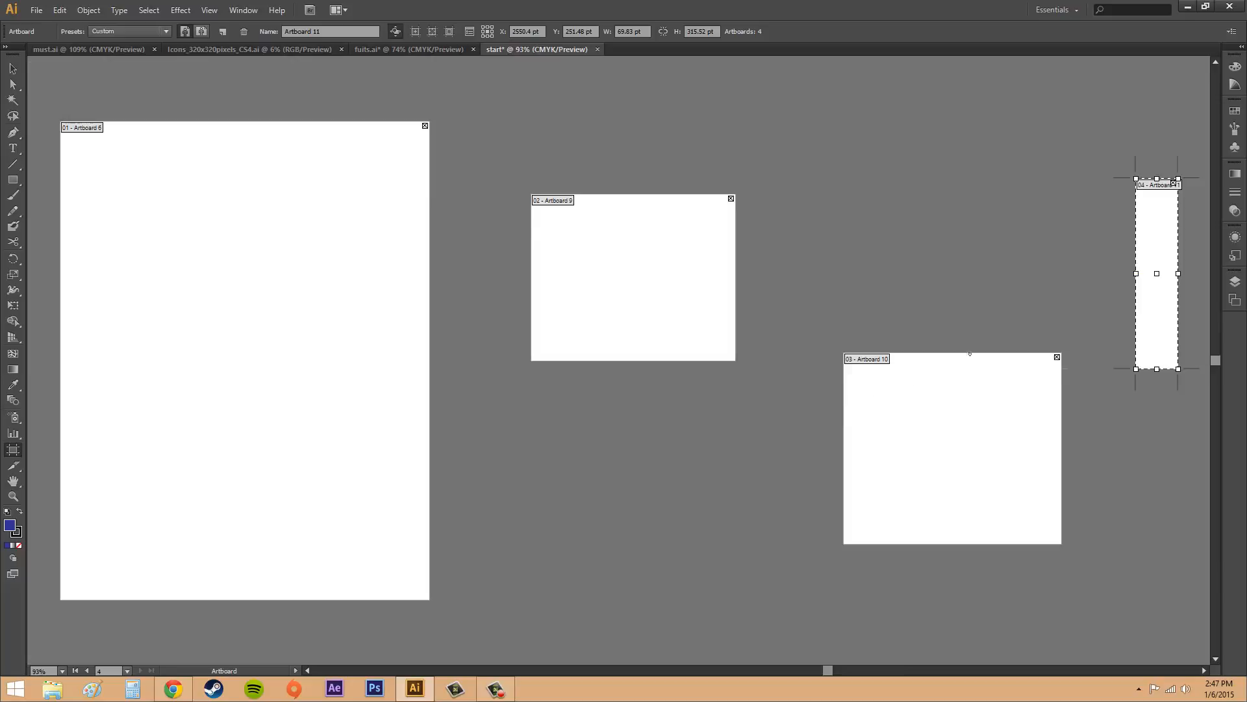
left_click(1057, 358)
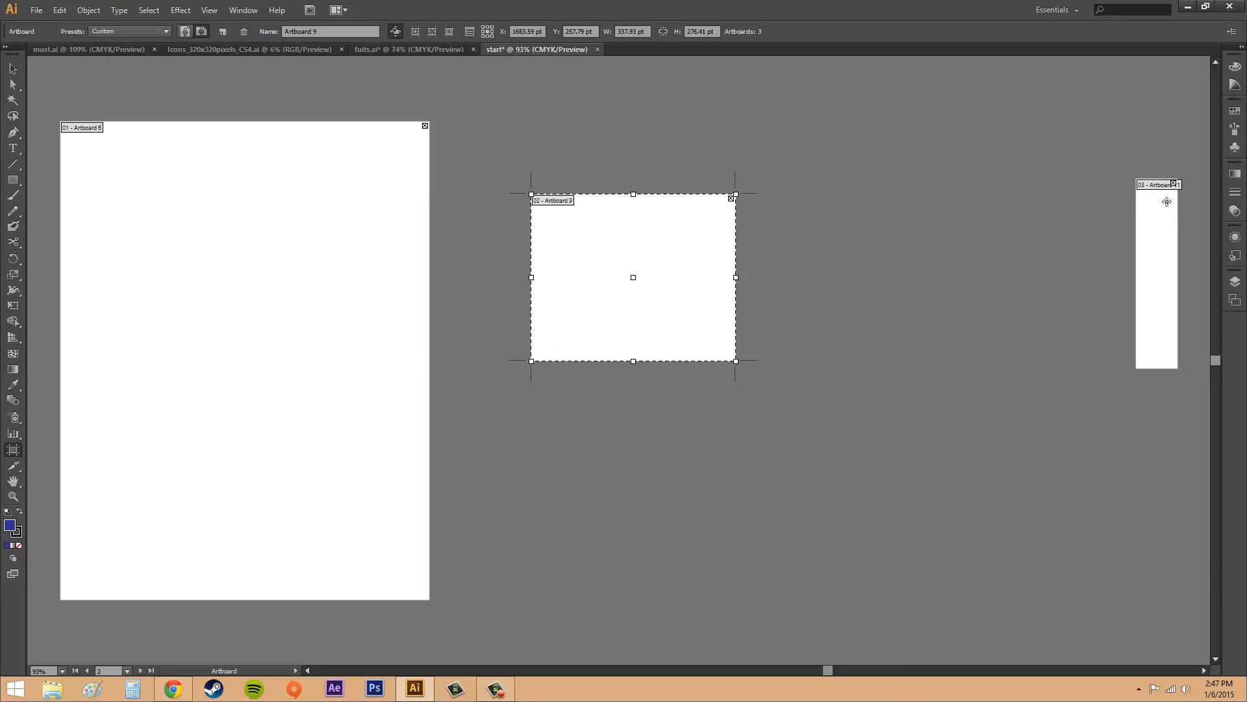
left_click(1173, 187)
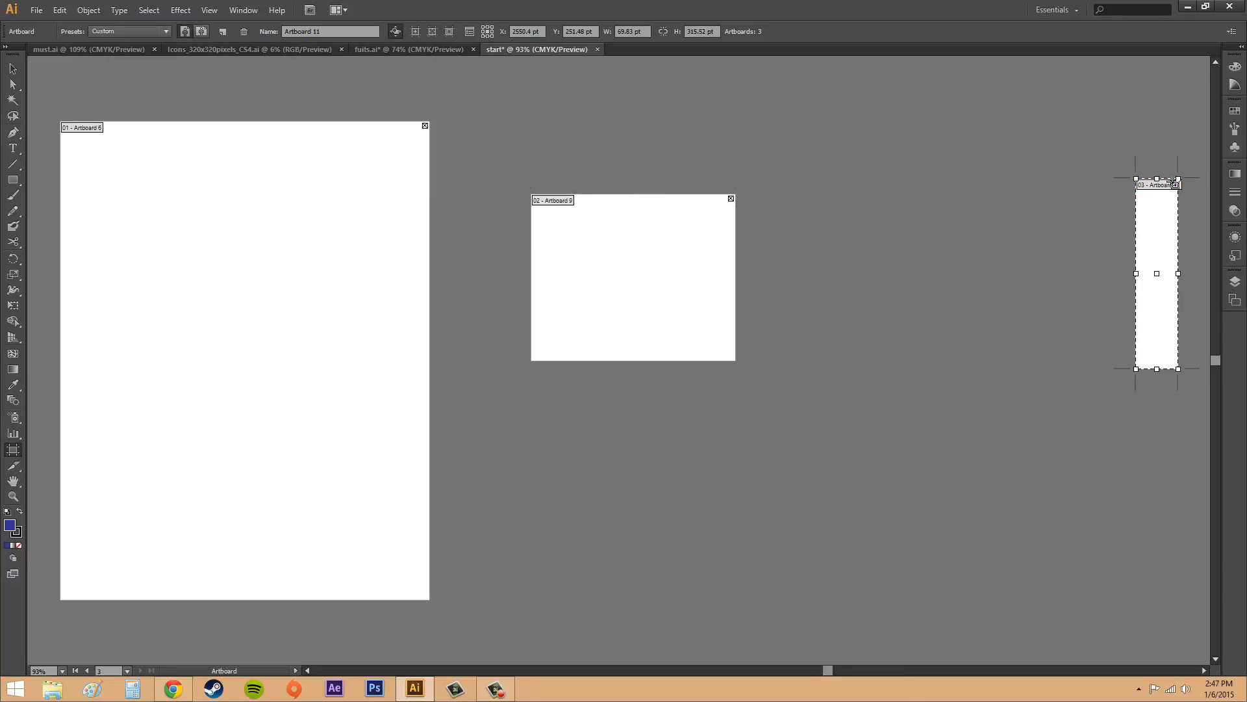
left_click(1173, 185)
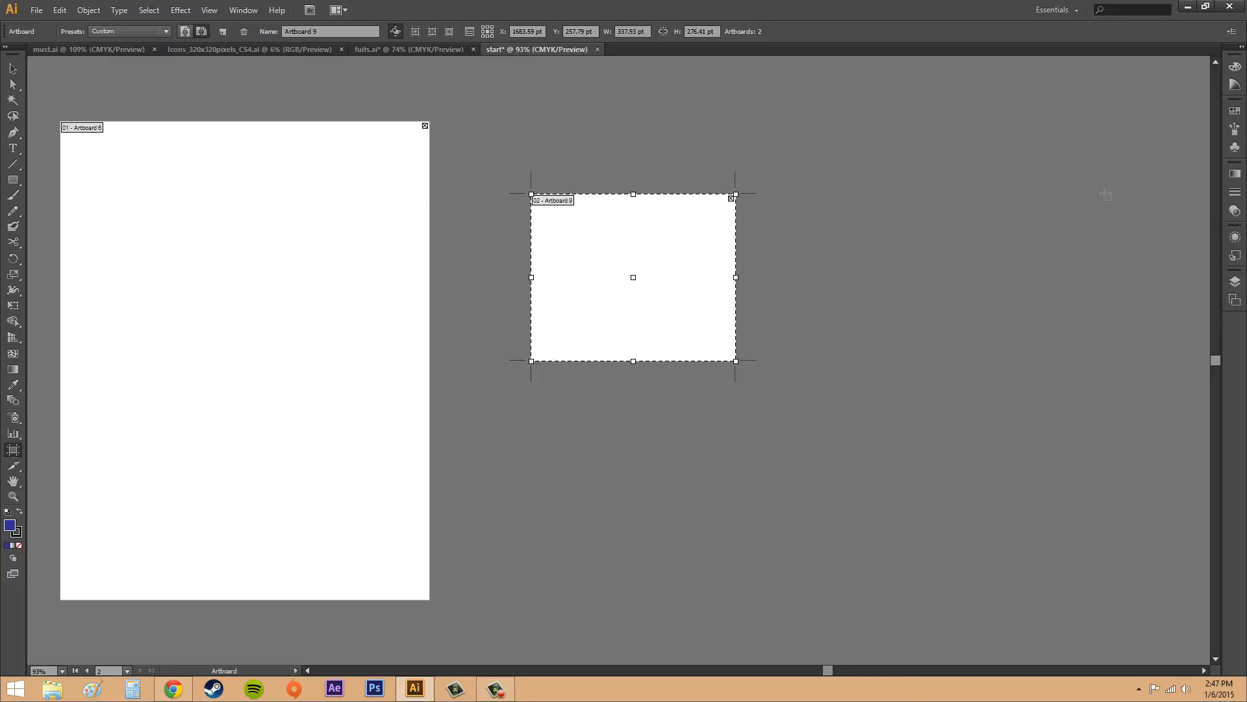
left_click(731, 198)
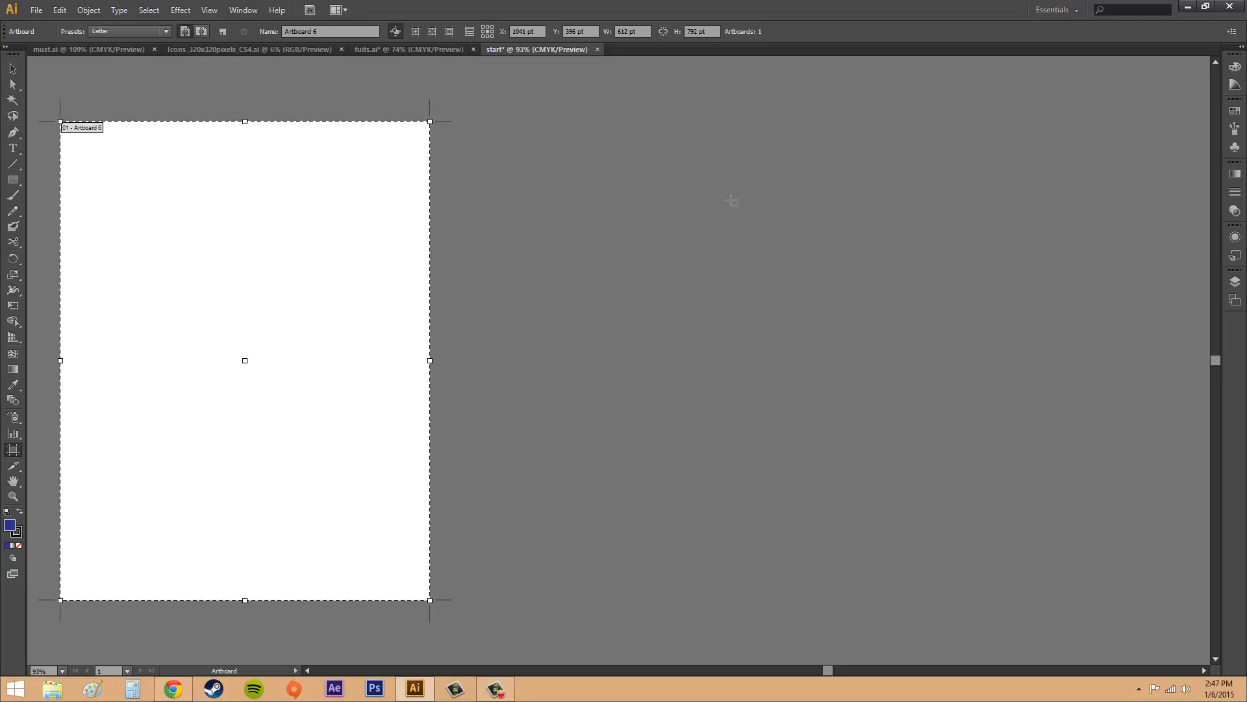